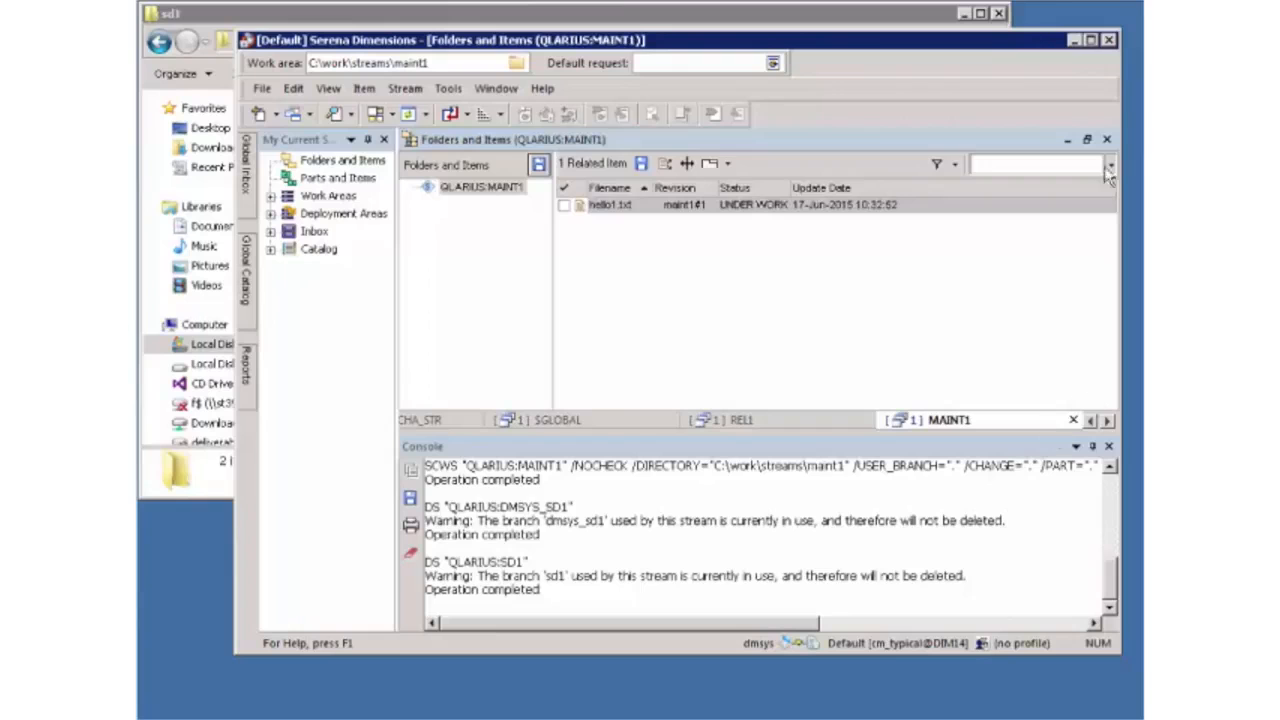
# Close the MAINT1 stream and define a new QLARIUS stream STR1 with branch str1, description "stream 1" and opening in a work area enabled.
pyautogui.click(1107, 139)
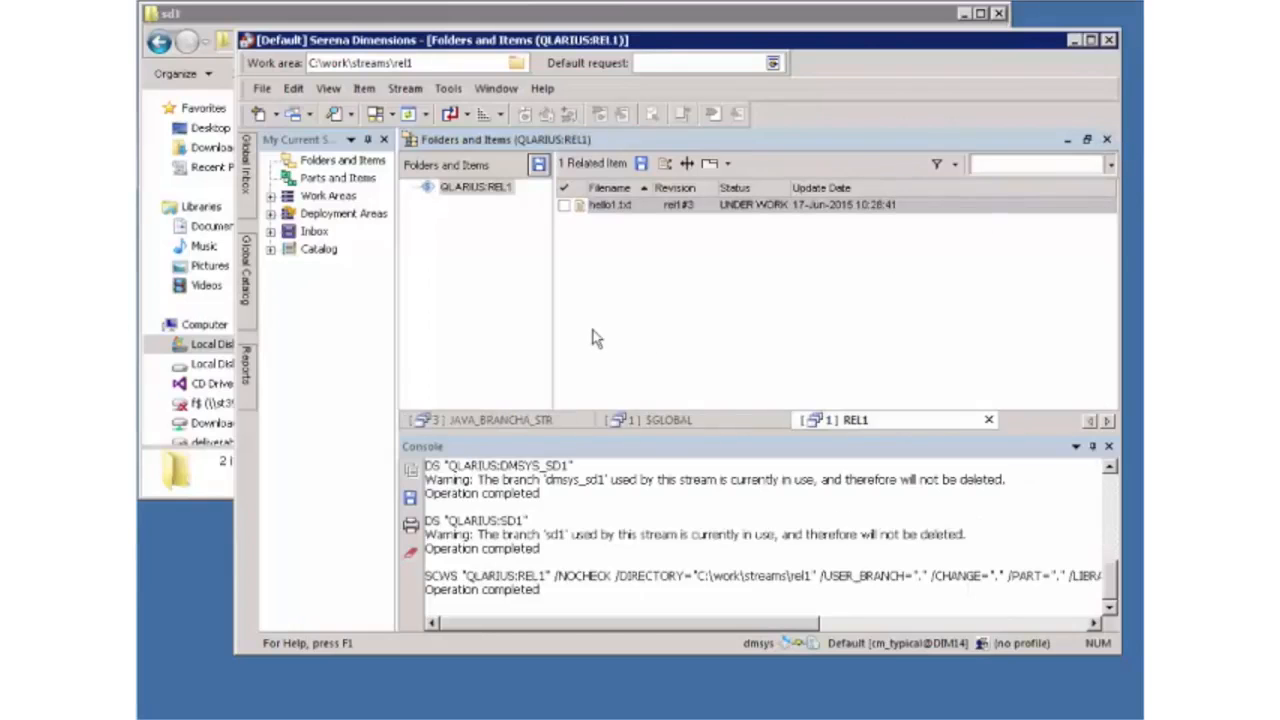
pyautogui.click(405, 88)
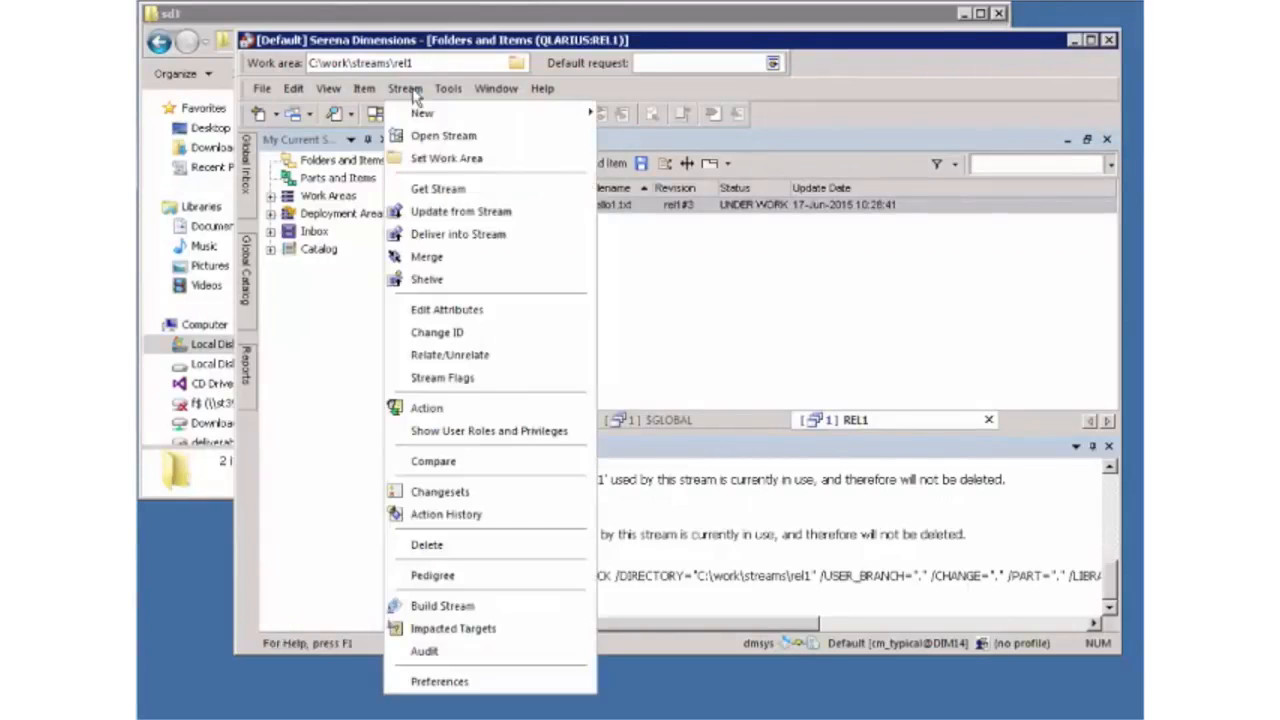
pyautogui.moveTo(592, 113)
pyautogui.click(640, 114)
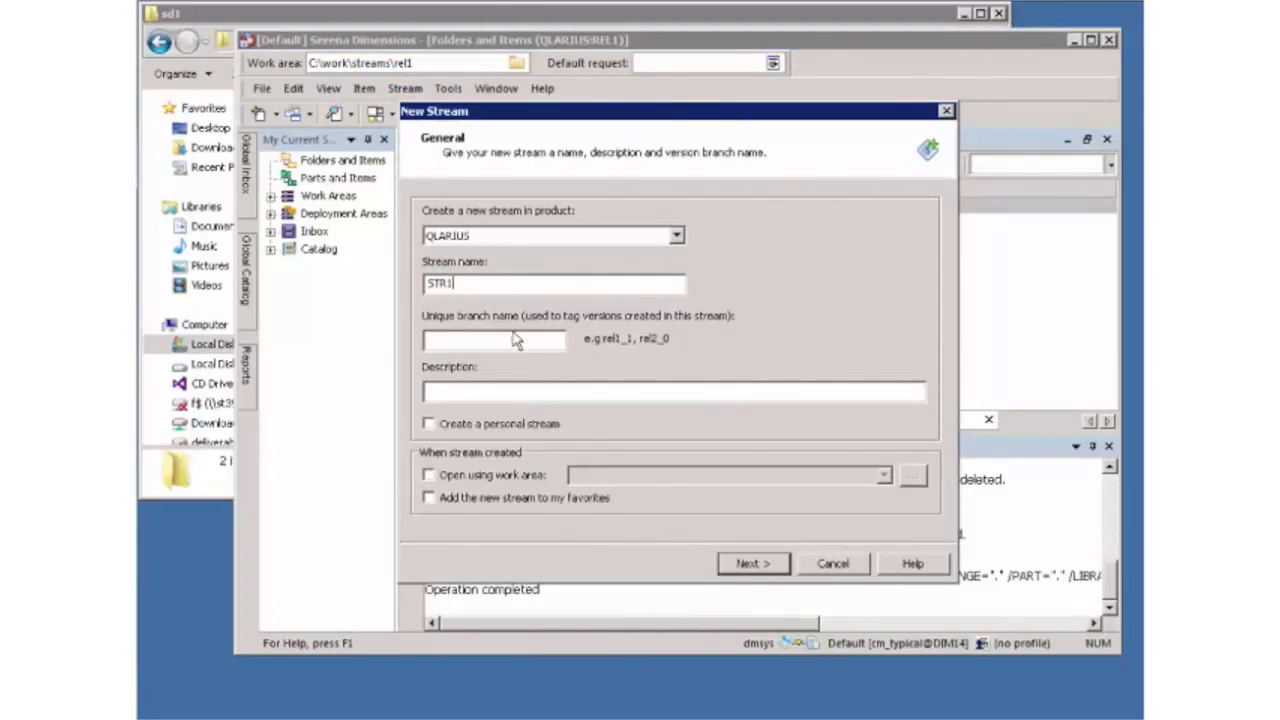
pyautogui.click(481, 340)
pyautogui.write('stream 1')
pyautogui.click(475, 478)
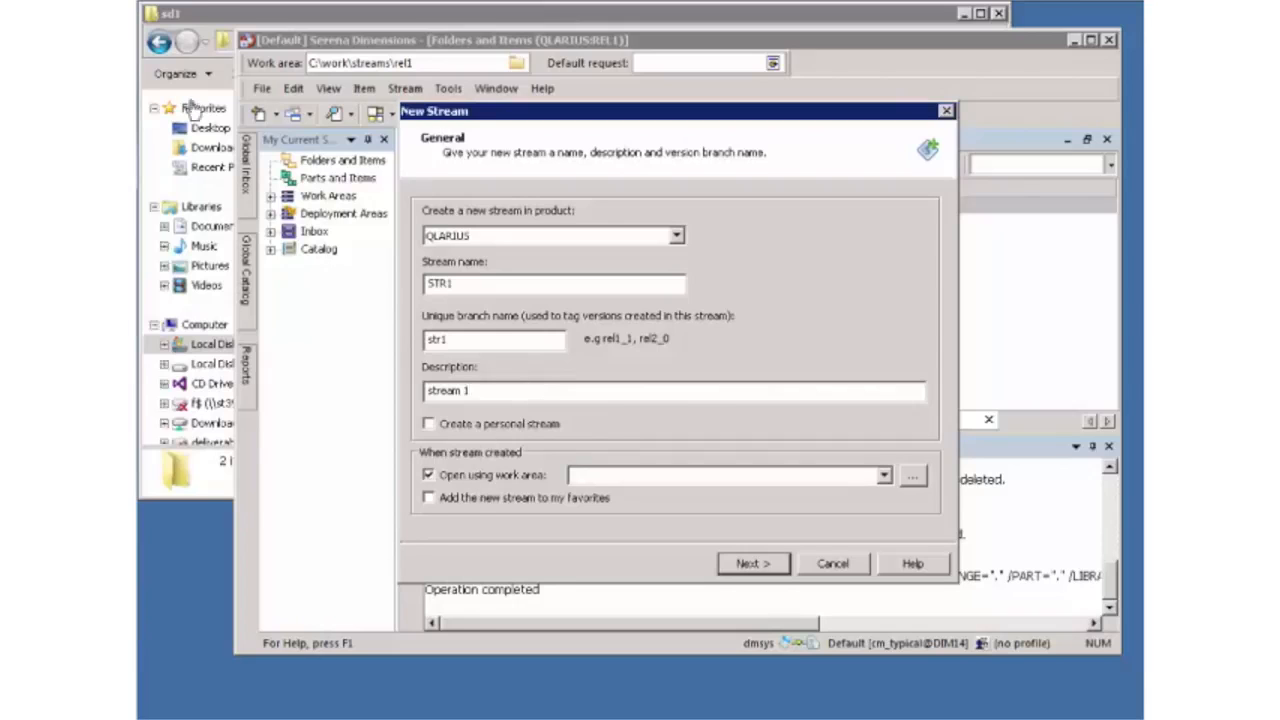
# In File Explorer, create a folder named stream1 in C:\work\streams and open it.
pyautogui.click(210, 12)
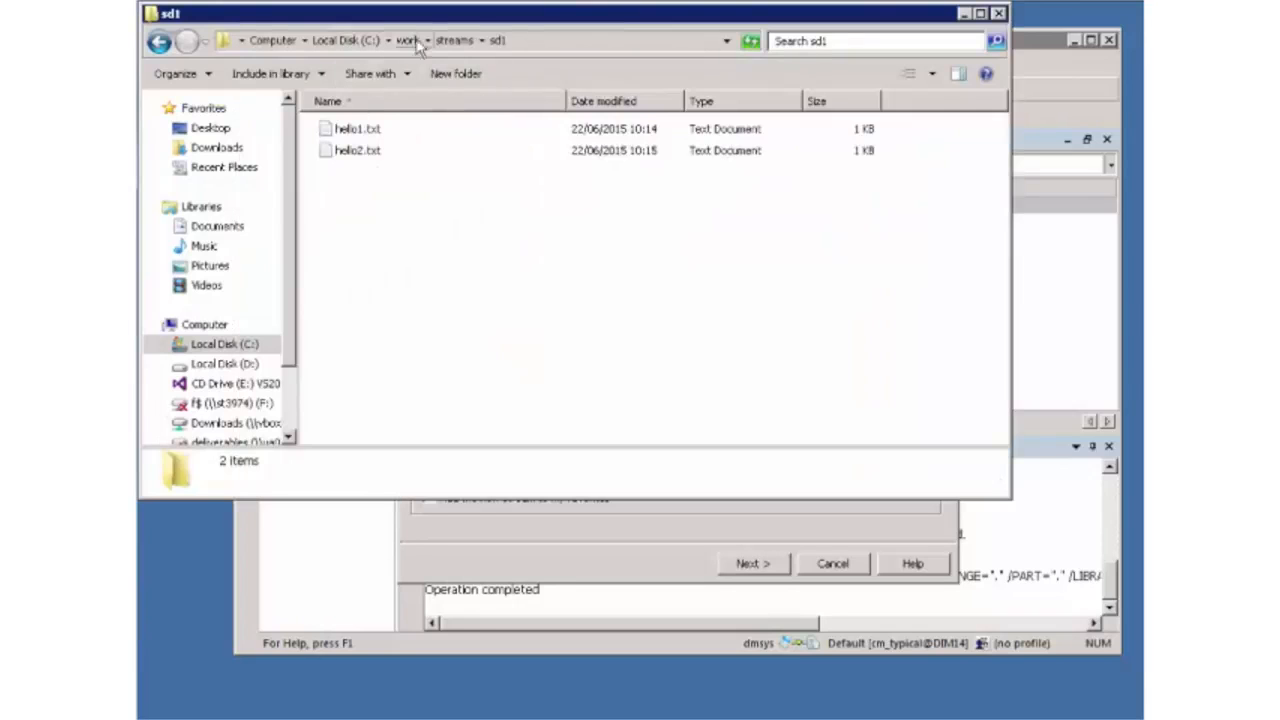
pyautogui.click(452, 40)
pyautogui.rightClick(358, 295)
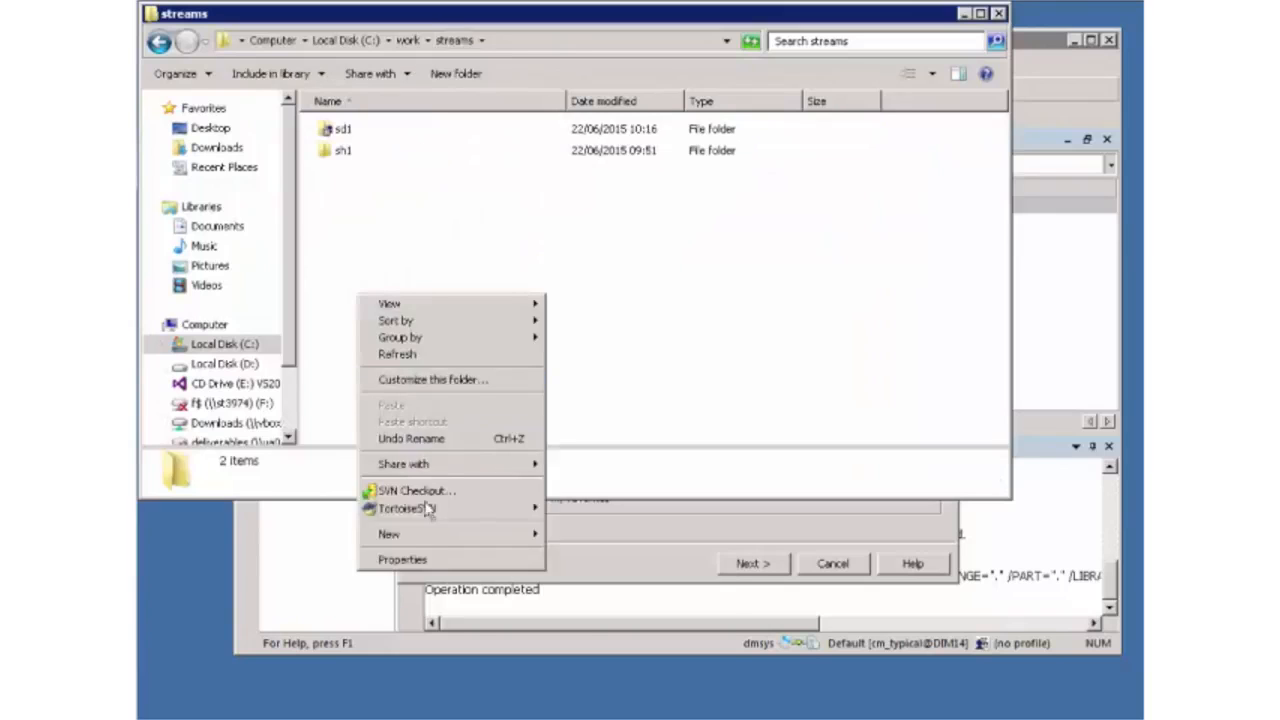
pyautogui.moveTo(430, 540)
pyautogui.click(603, 537)
pyautogui.write('stream1')
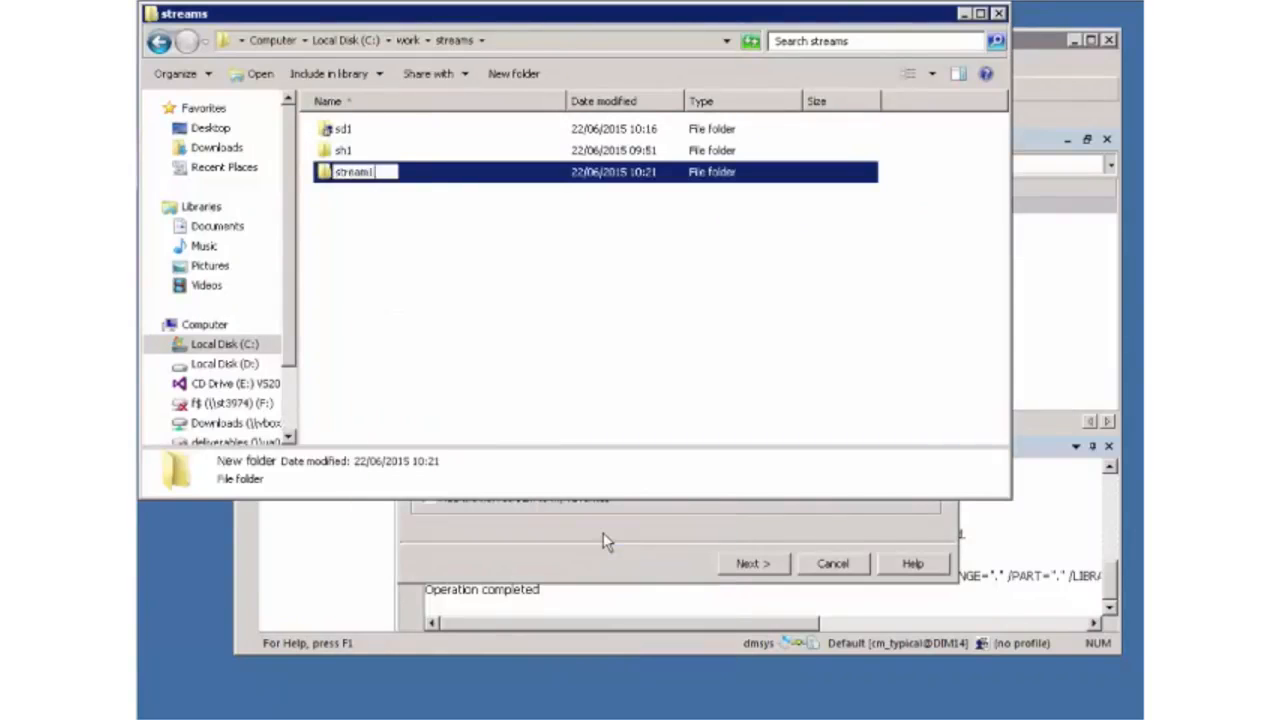
pyautogui.press('Return')
pyautogui.doubleClick(383, 181)
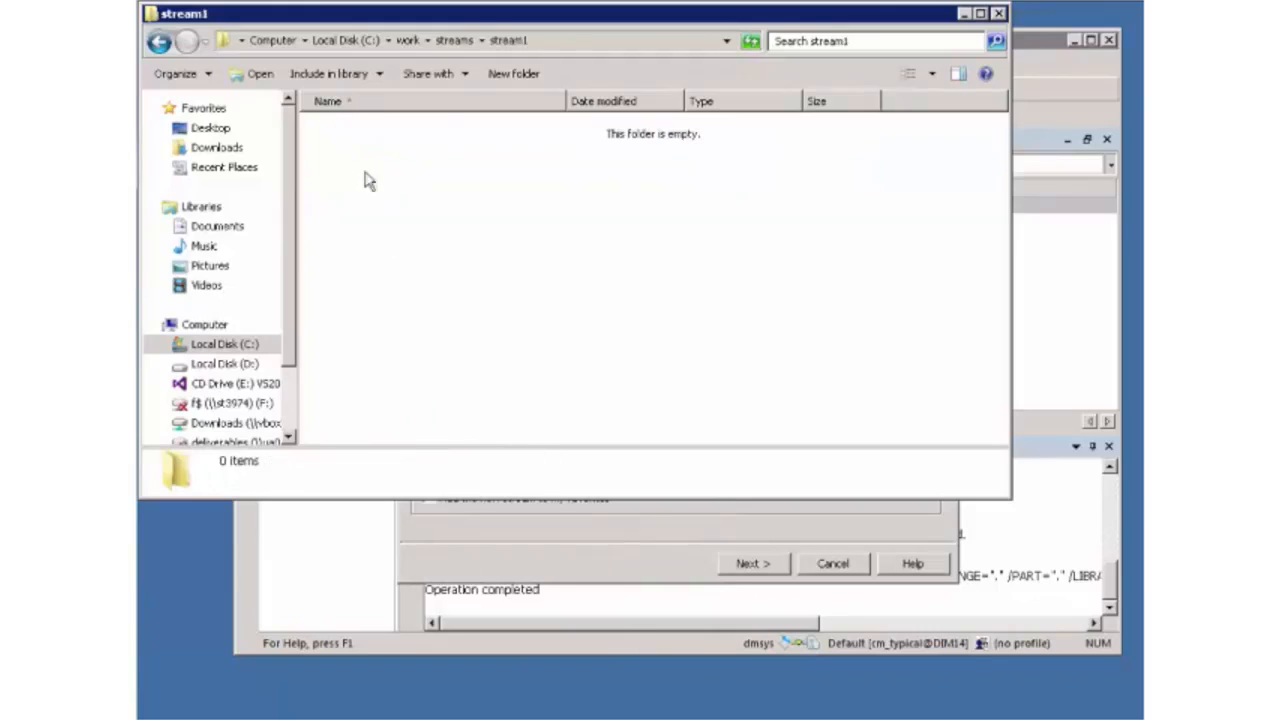
# Set the new stream's work area to the copied path C:\work\streams\stream1 and create it as an empty stream.
pyautogui.click(551, 43)
pyautogui.hotkey('ctrl', 'c')
pyautogui.click(573, 567)
pyautogui.click(605, 474)
pyautogui.hotkey('ctrl', 'v')
pyautogui.click(766, 565)
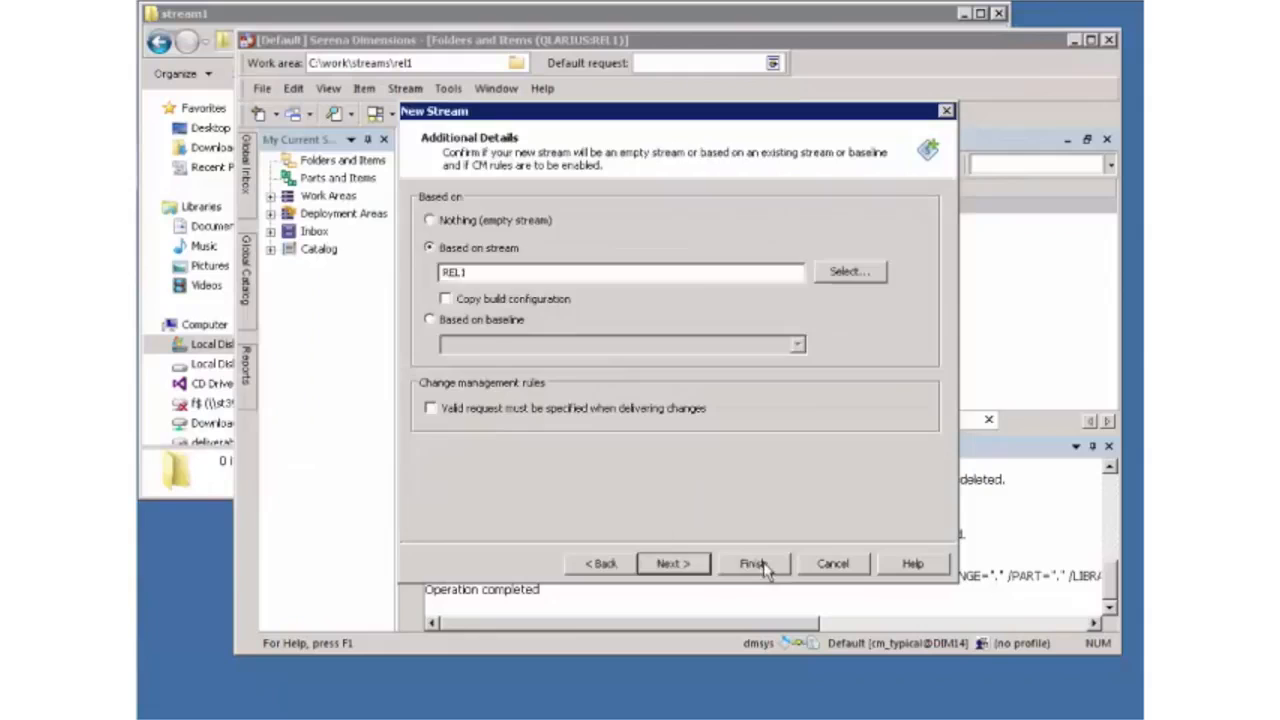
pyautogui.click(430, 220)
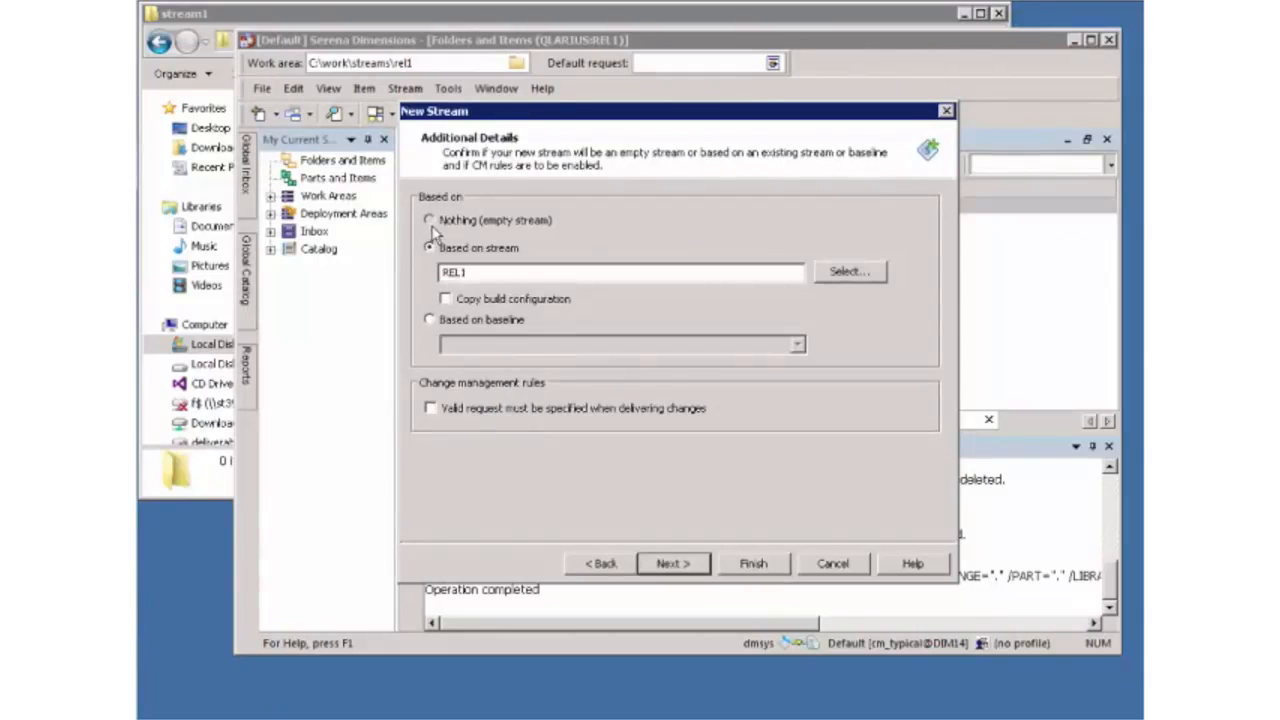
pyautogui.click(750, 564)
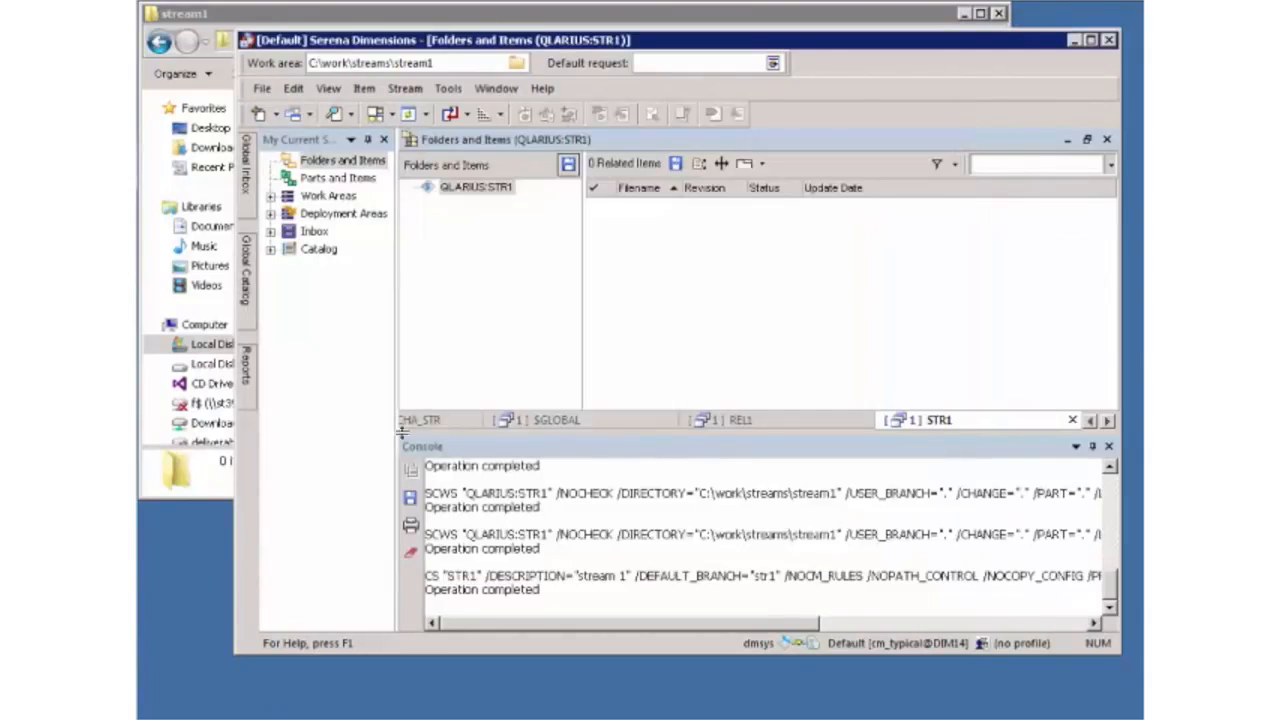
# Create a text file hello1.txt in the stream1 folder and save it with the content "hello".
pyautogui.click(248, 14)
pyautogui.rightClick(417, 229)
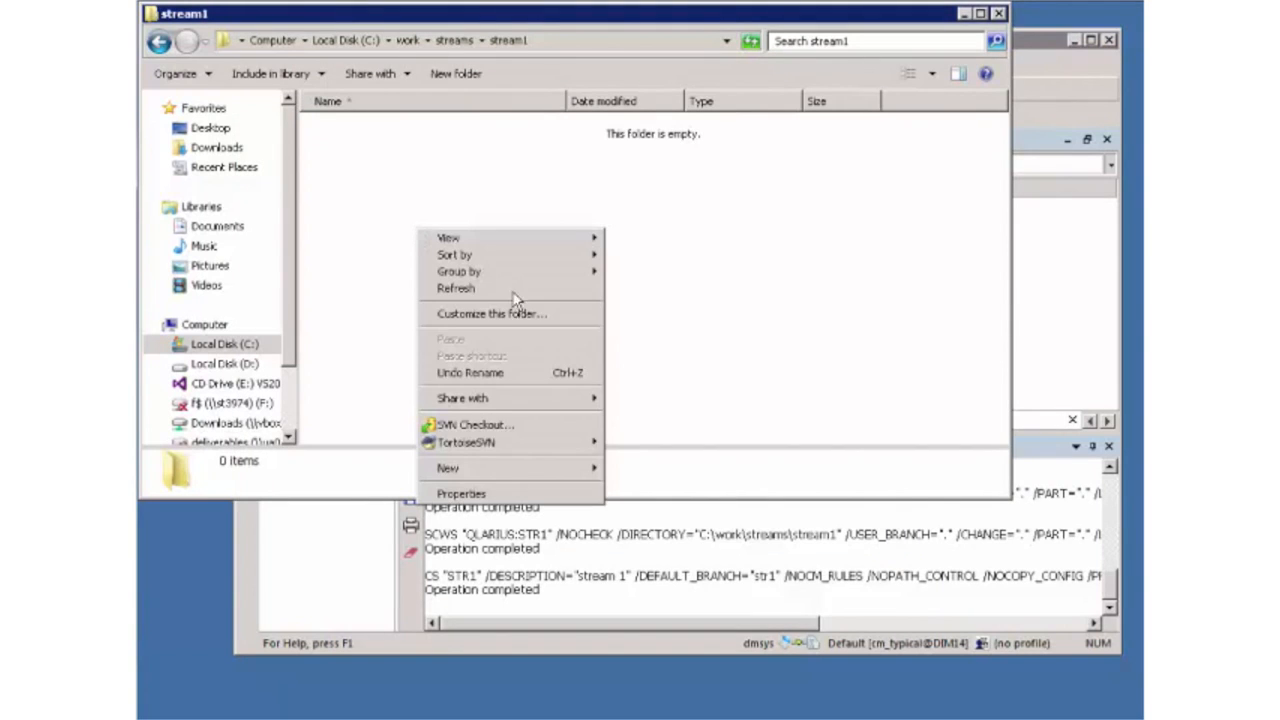
pyautogui.moveTo(490, 470)
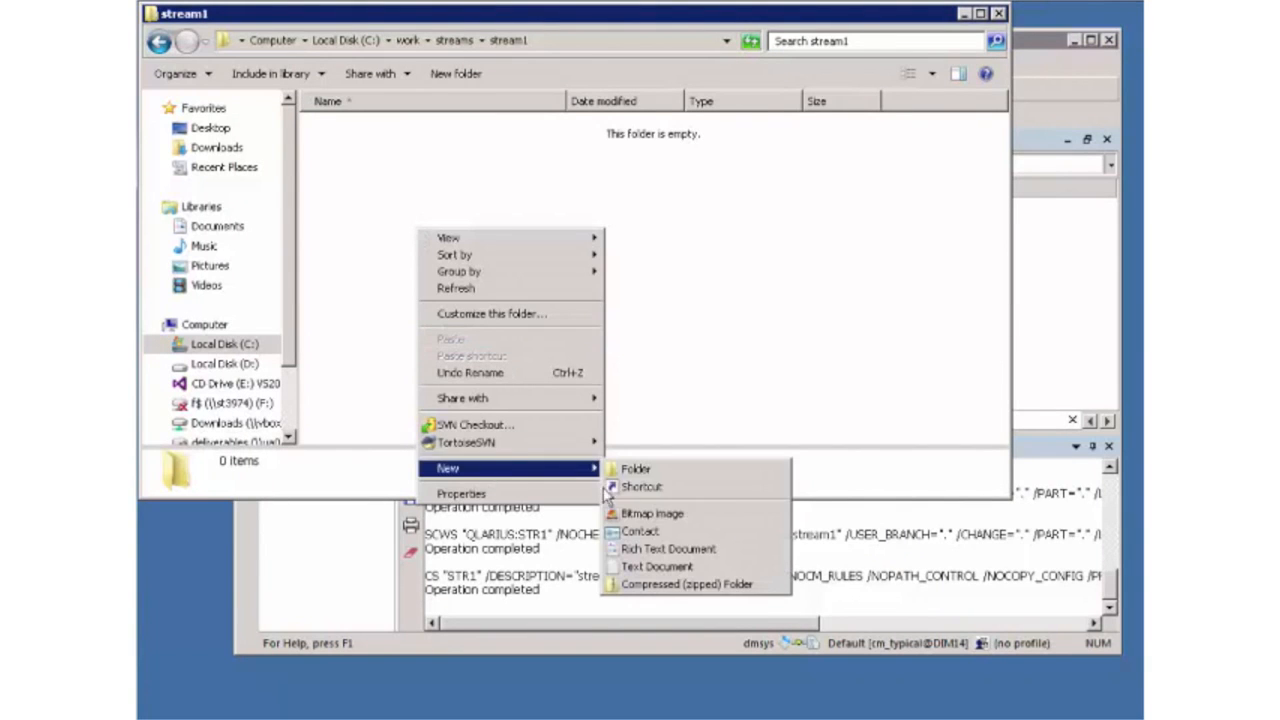
pyautogui.click(639, 567)
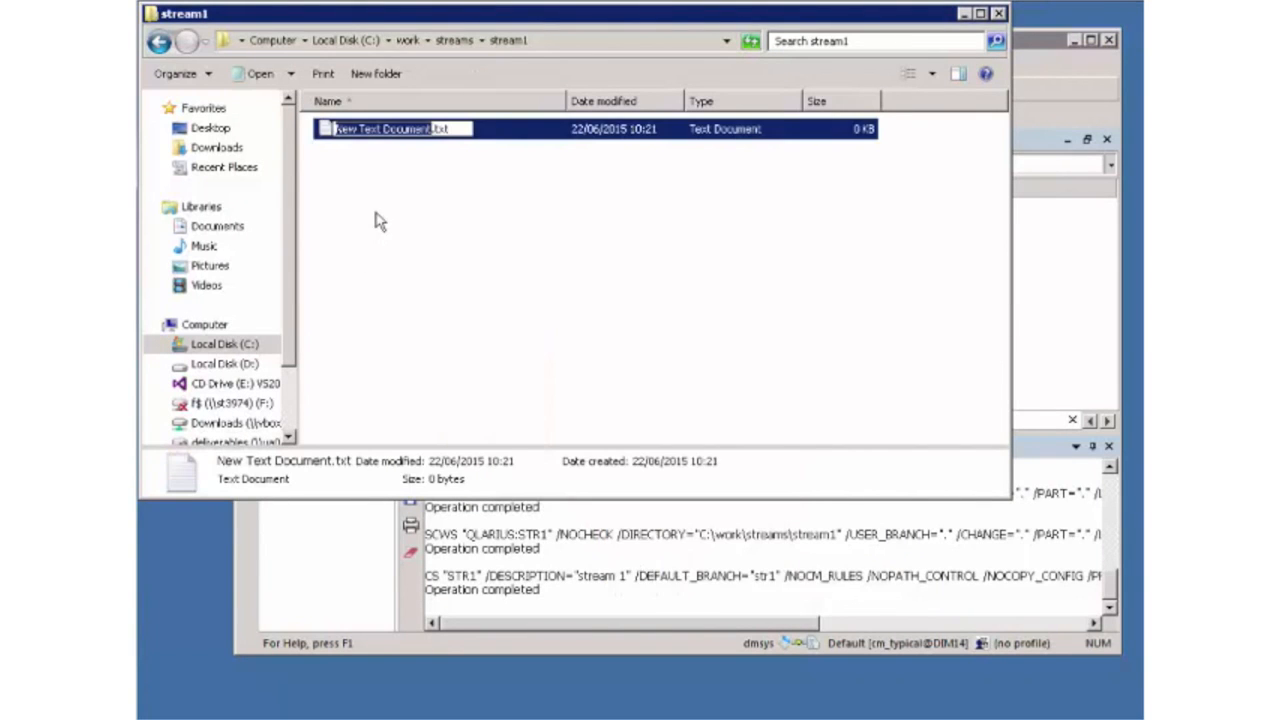
pyautogui.write('hello1')
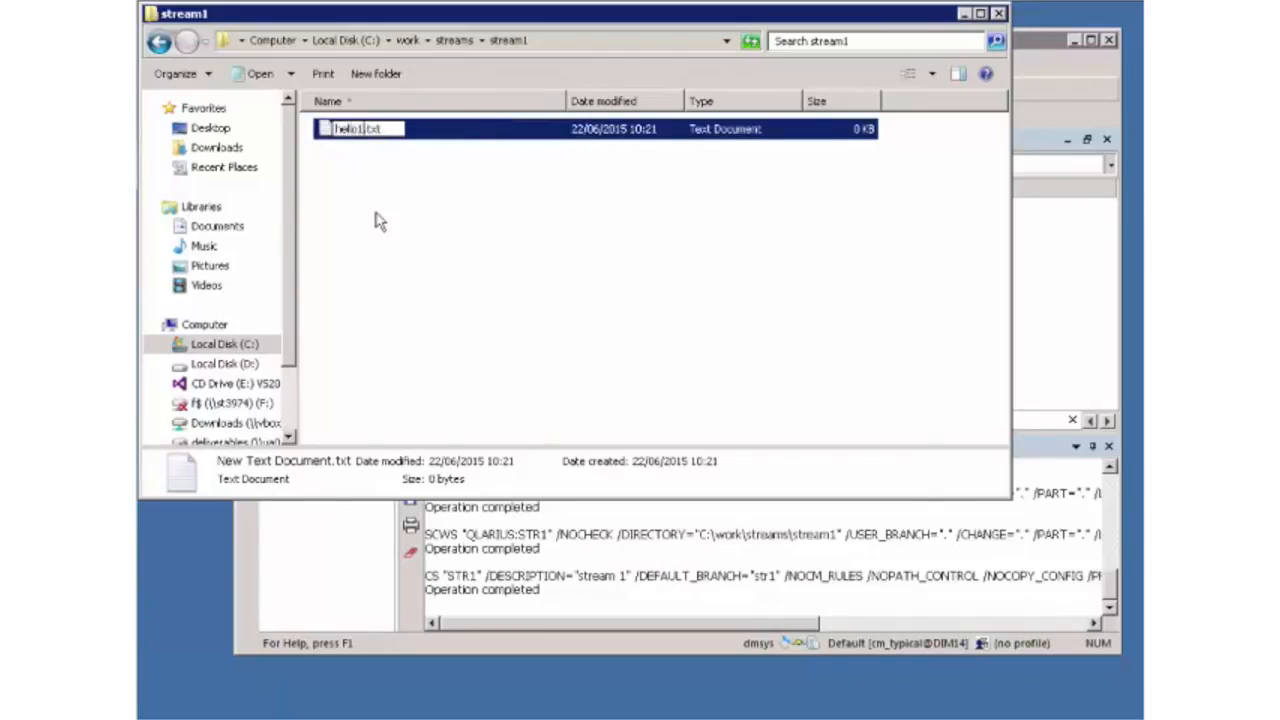
pyautogui.press('Return')
pyautogui.press('Return')
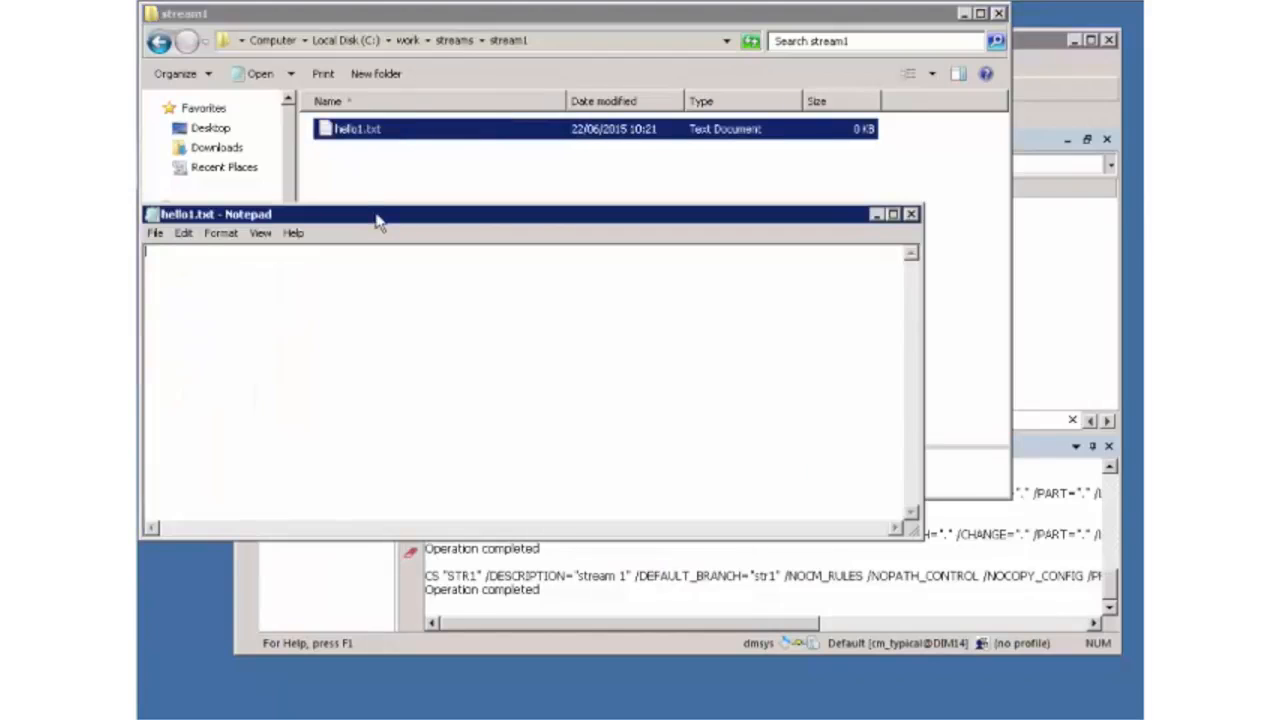
pyautogui.write('hello')
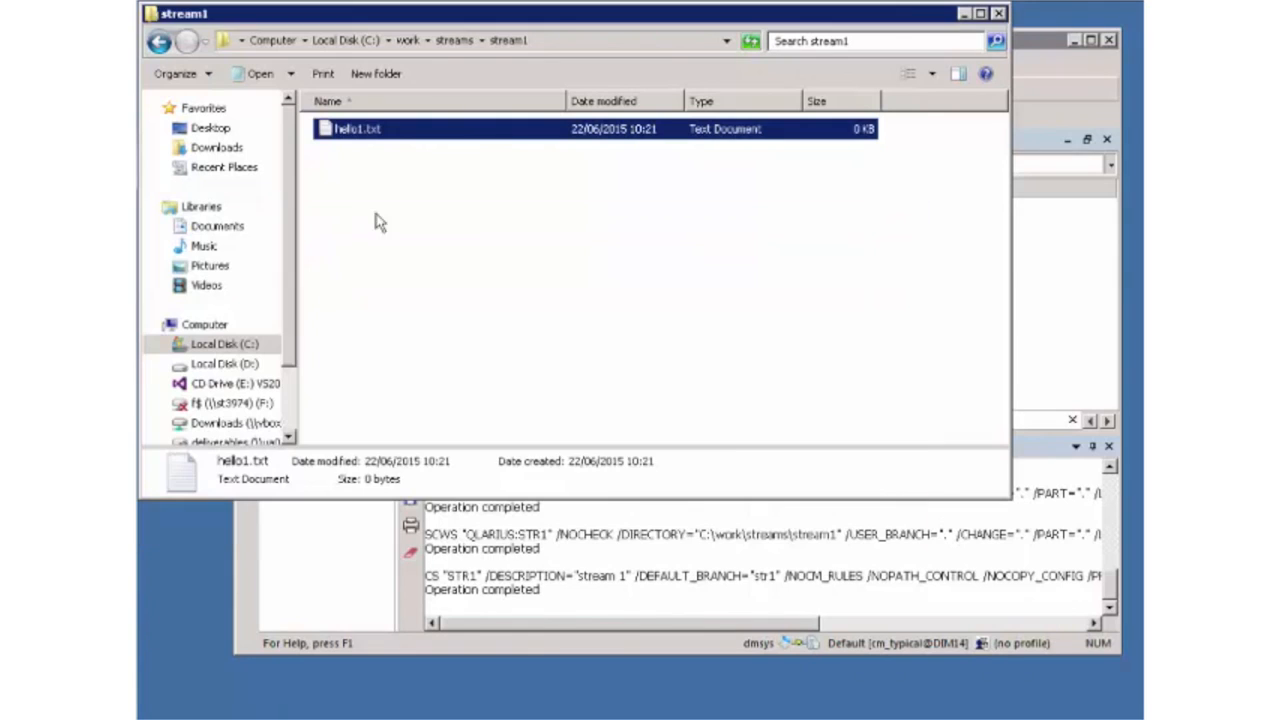
# In Serena Dimensions, deliver hello1.txt from the work area into stream STR1 with the comment "1st version".
pyautogui.click(522, 640)
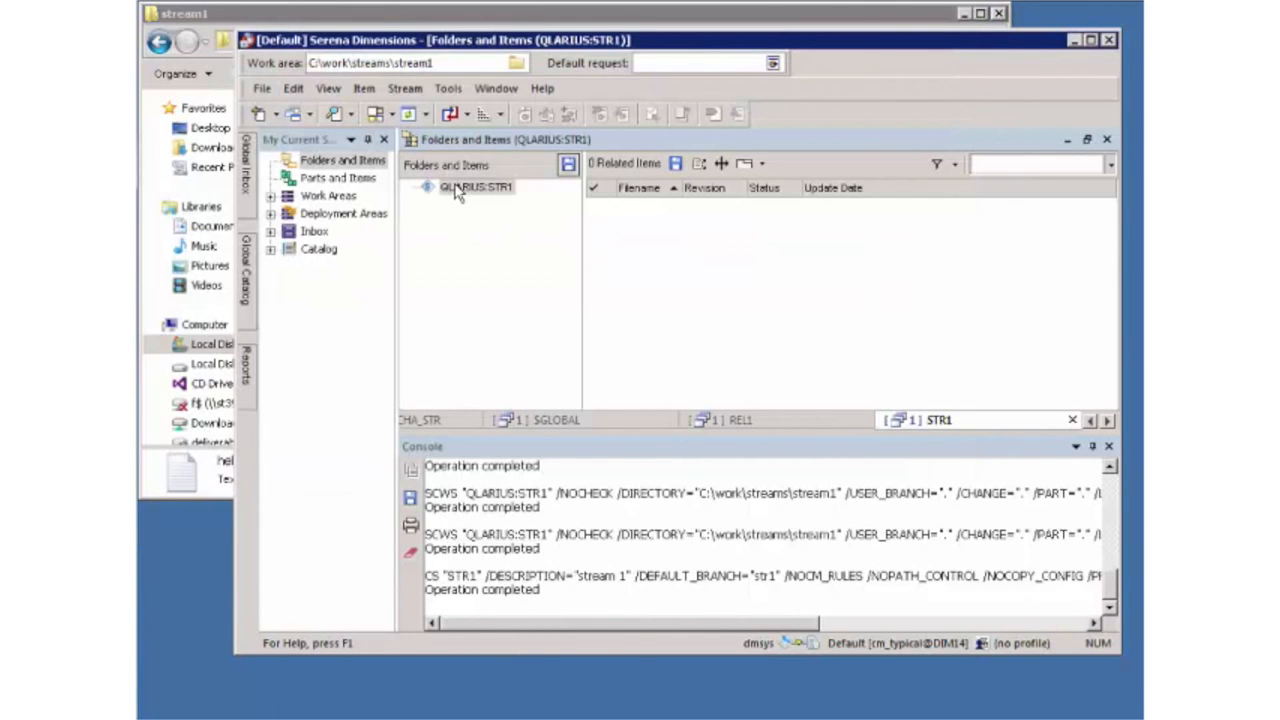
pyautogui.rightClick(456, 190)
pyautogui.click(505, 296)
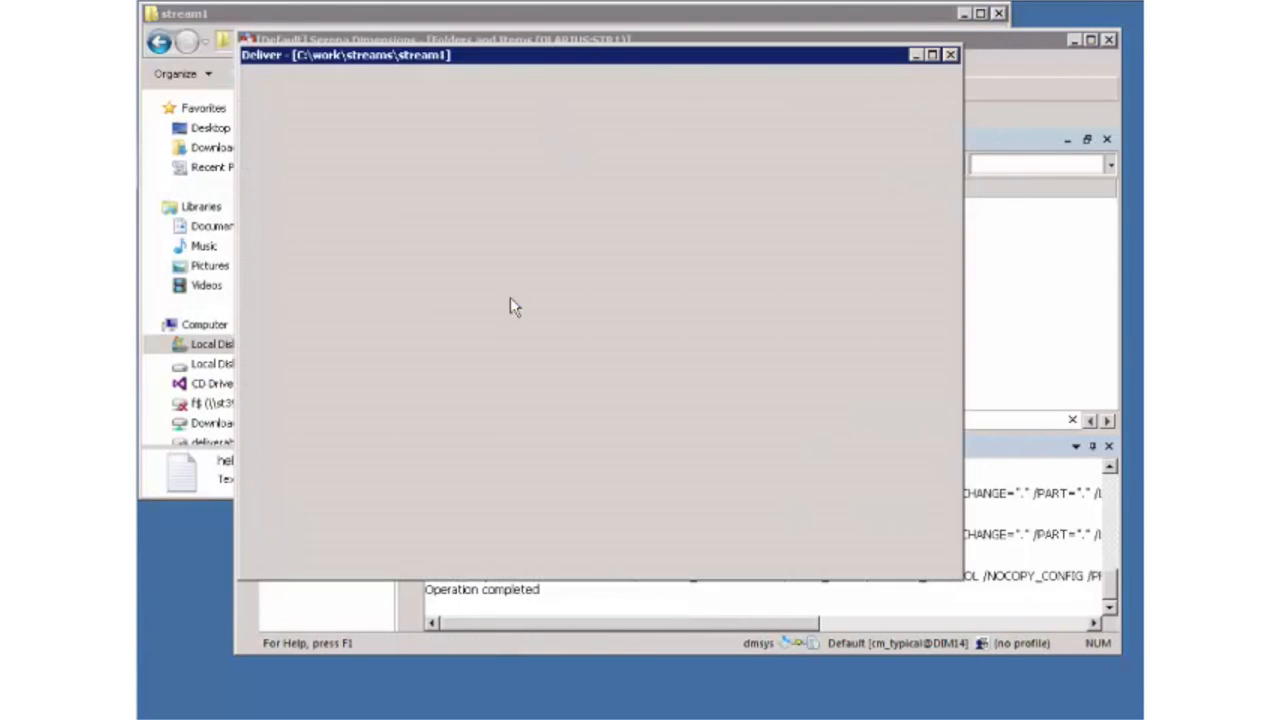
pyautogui.click(760, 558)
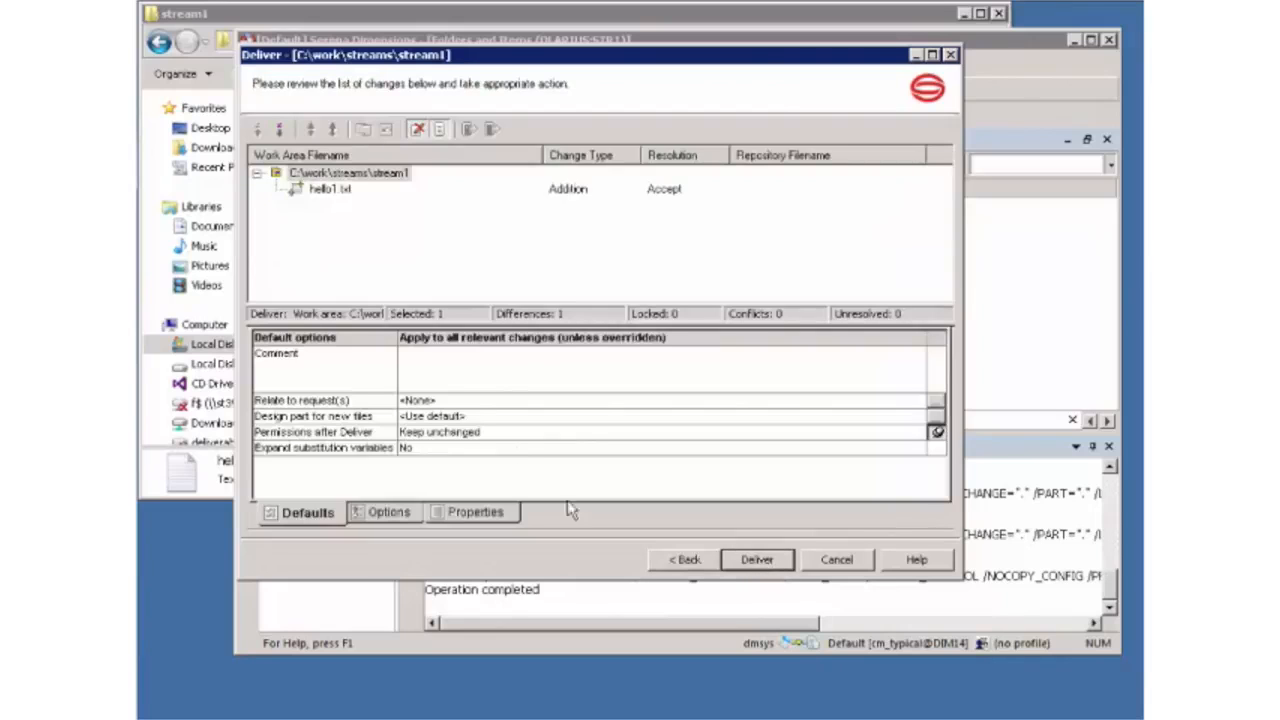
pyautogui.click(559, 367)
pyautogui.write('1st version')
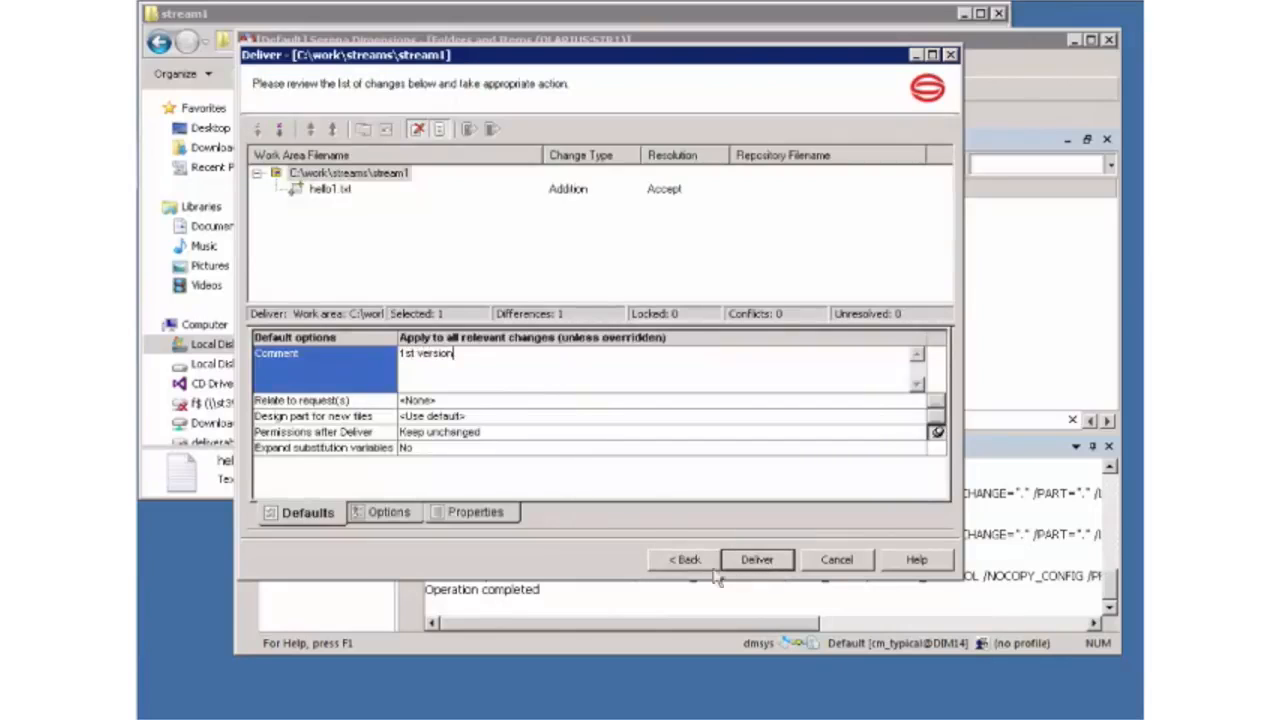
pyautogui.click(772, 563)
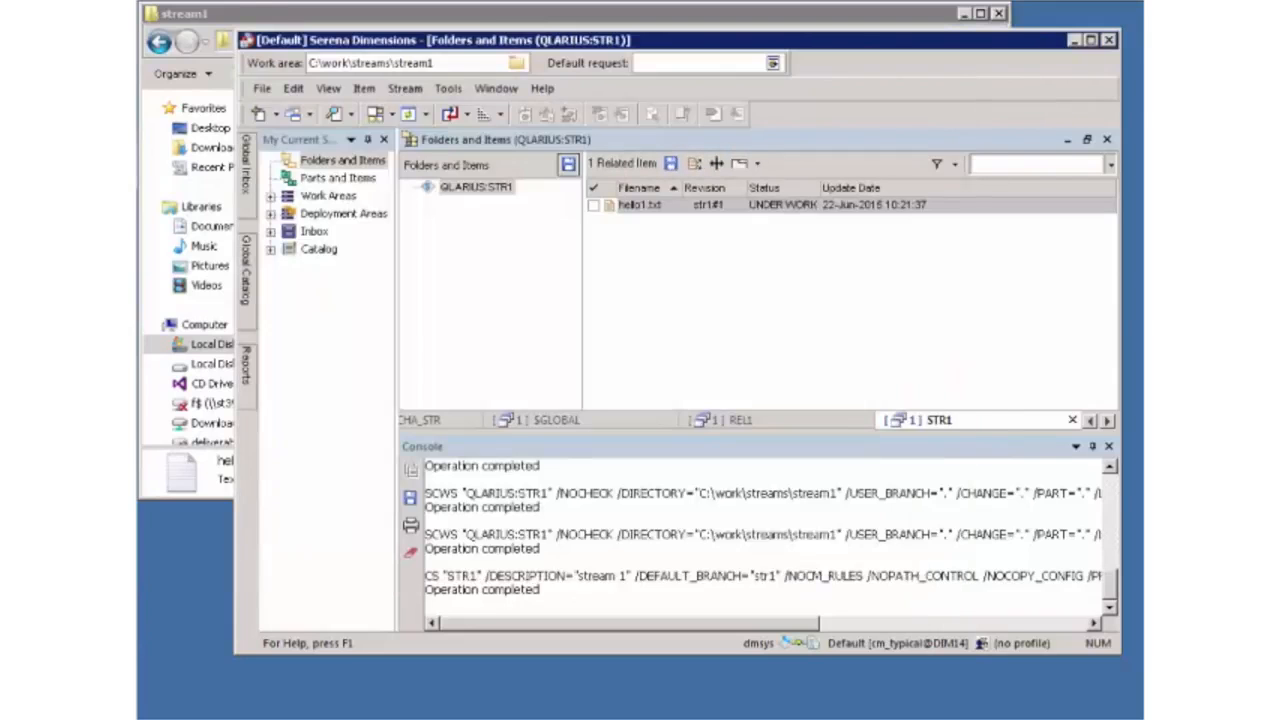
# Edit hello1.txt in the stream1 folder to read "hello plus version 2", then save and close it.
pyautogui.click(260, 14)
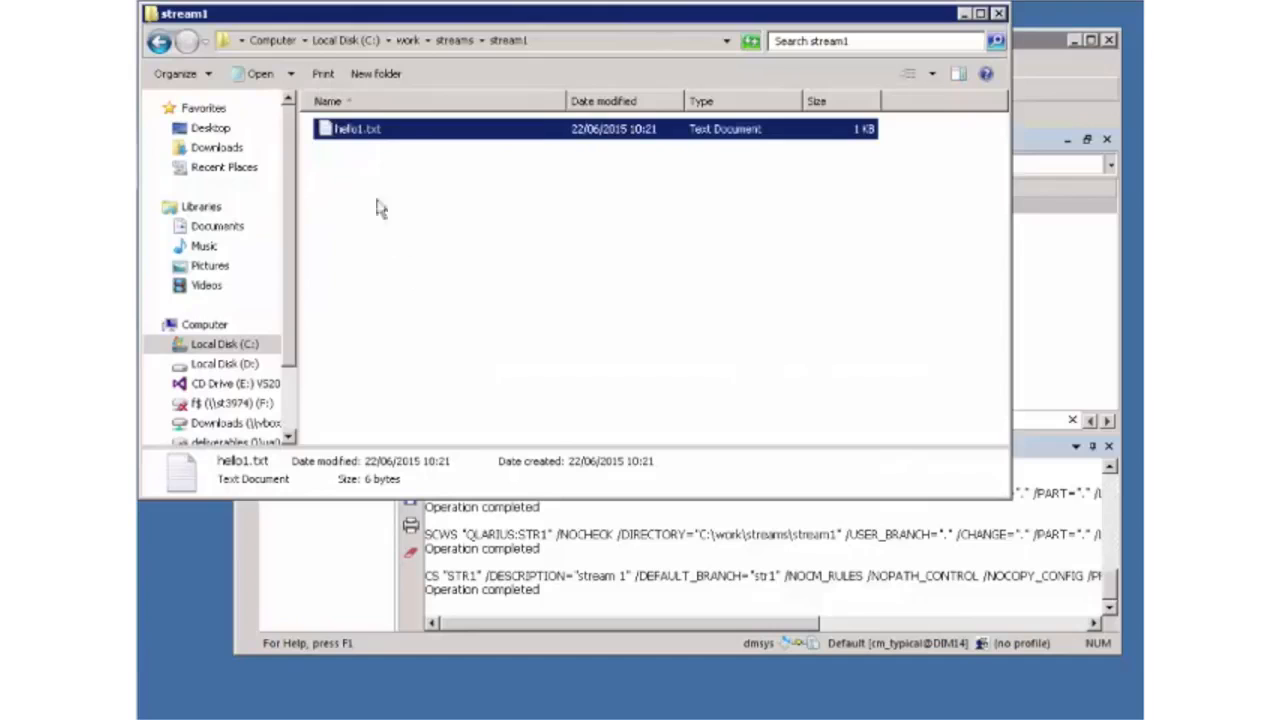
pyautogui.rightClick(376, 131)
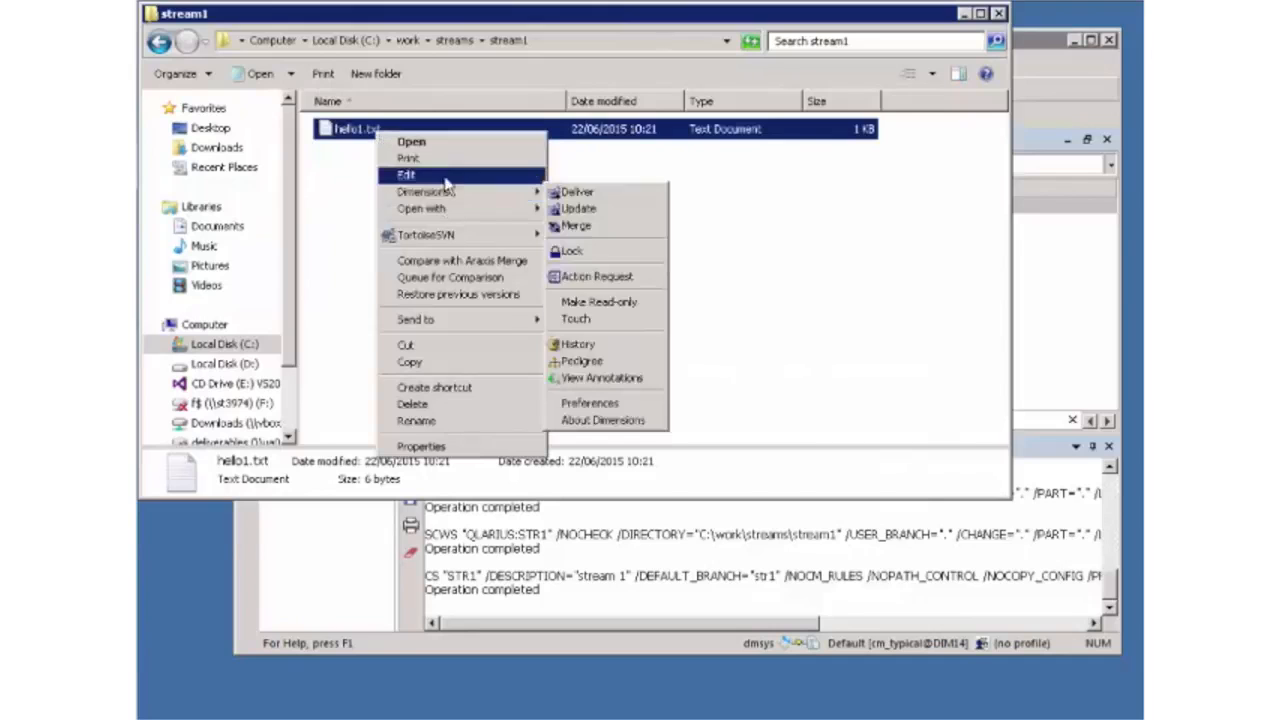
pyautogui.click(445, 176)
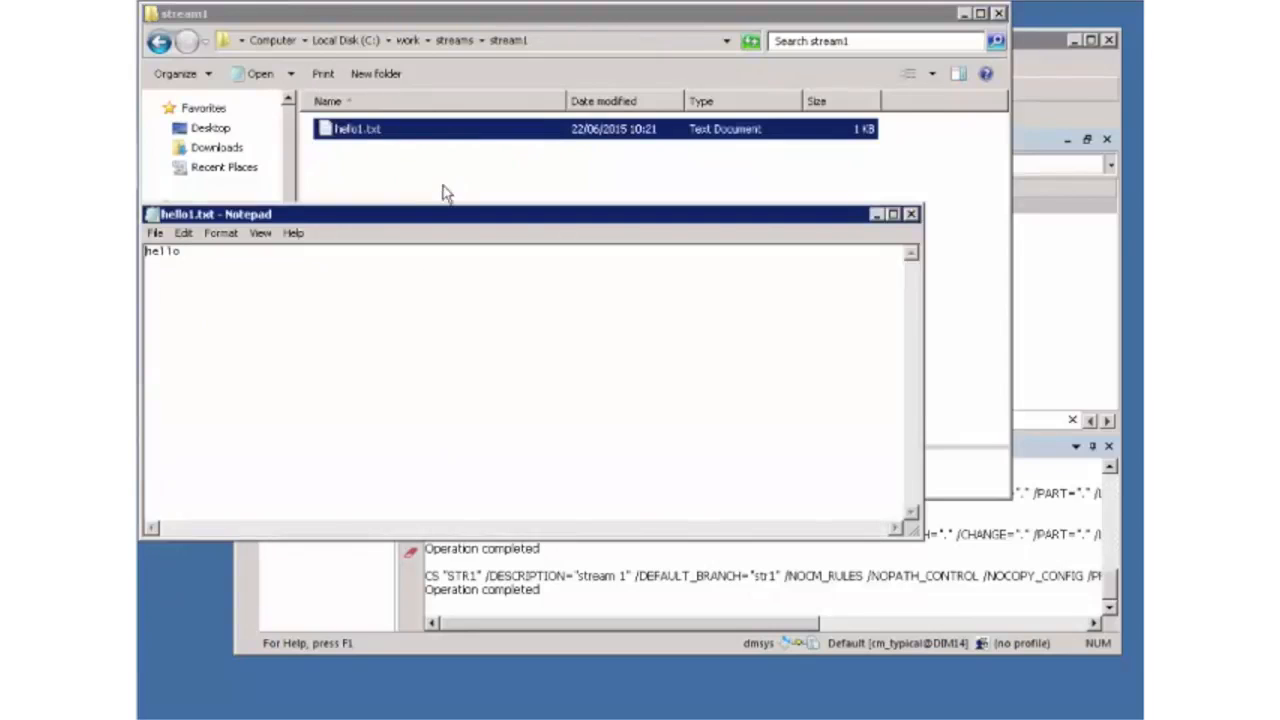
pyautogui.click(303, 258)
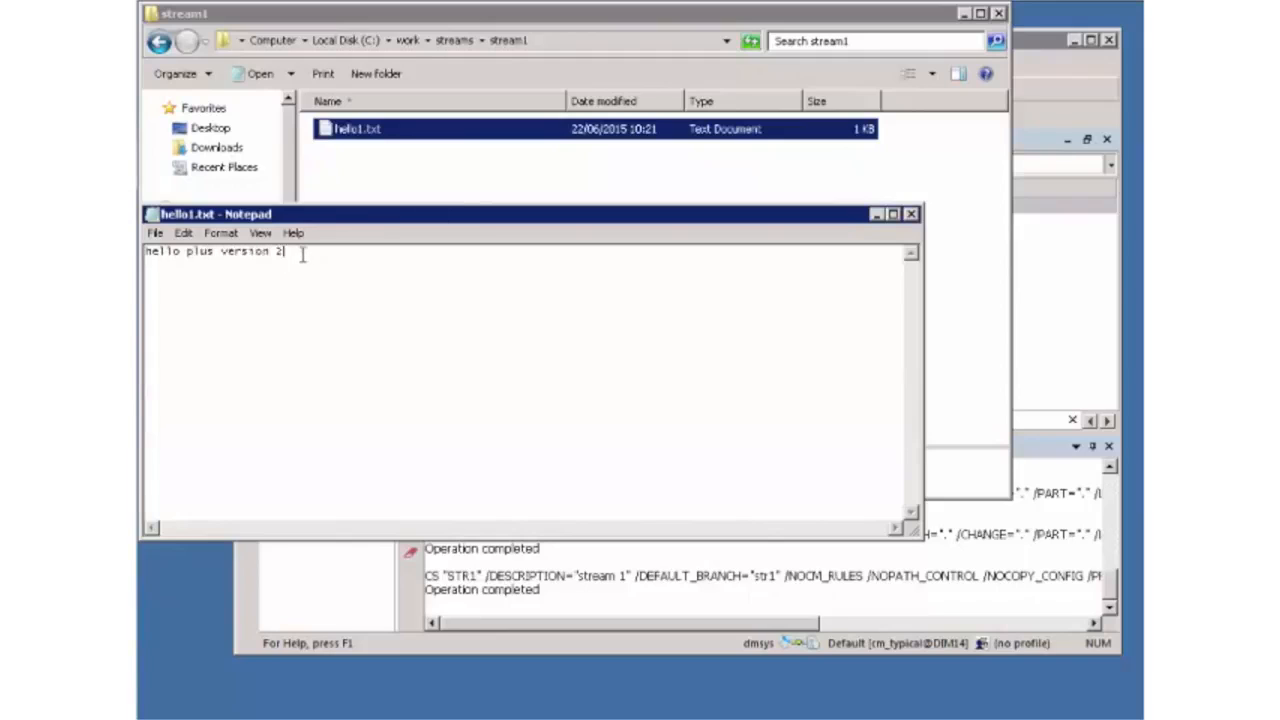
pyautogui.hotkey('alt', 'f')
pyautogui.press('s')
pyautogui.hotkey('alt', 'F4')
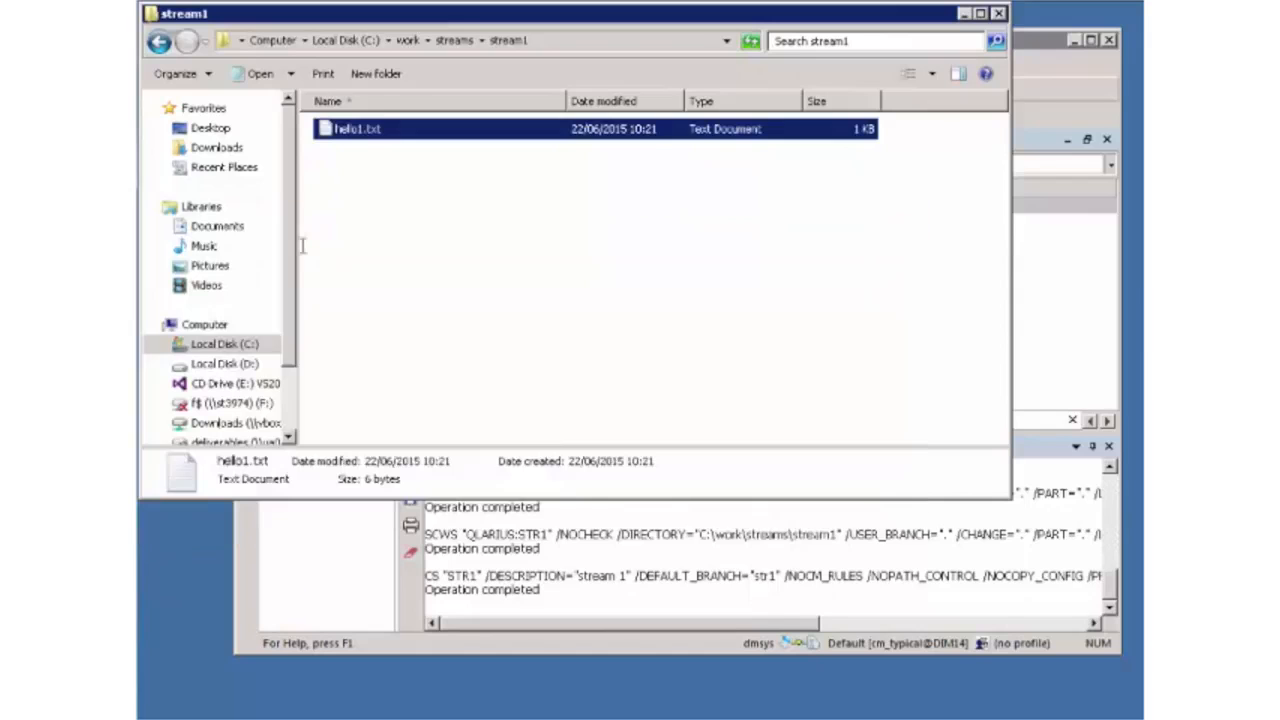
# Create a second text file named hello2.txt in the stream1 folder.
pyautogui.rightClick(371, 210)
pyautogui.moveTo(460, 452)
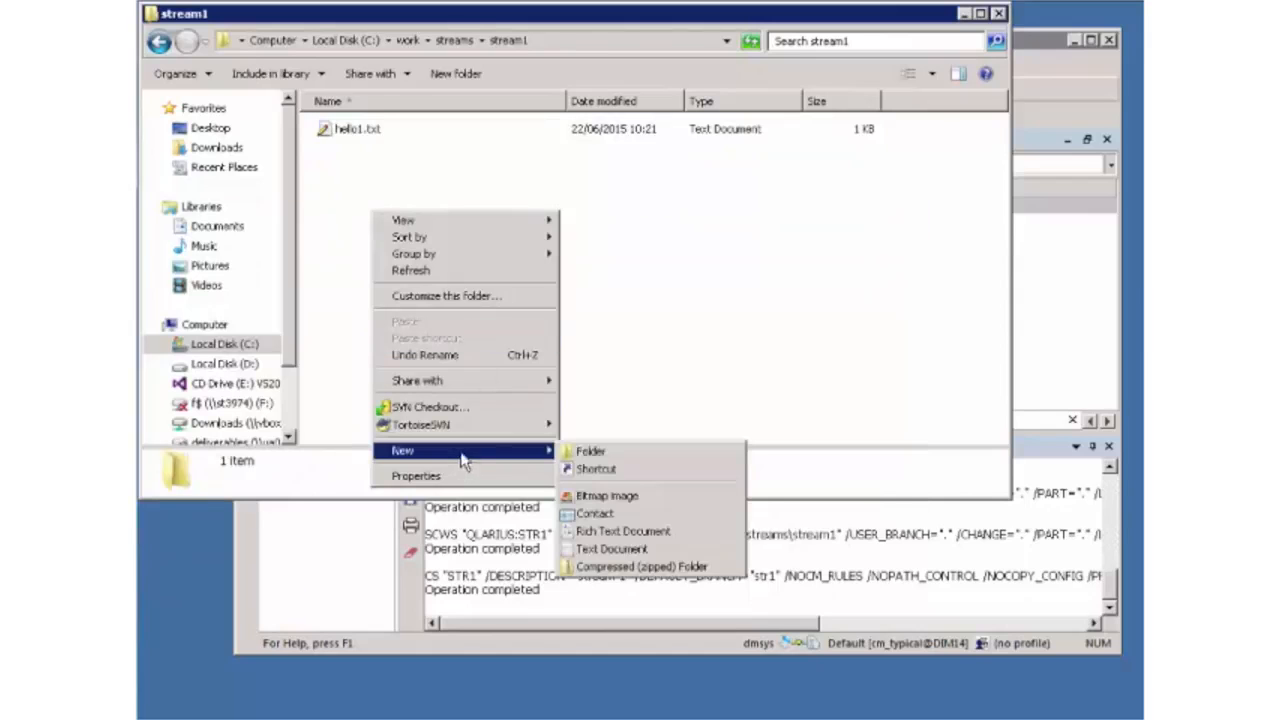
pyautogui.click(600, 543)
pyautogui.write('hello')
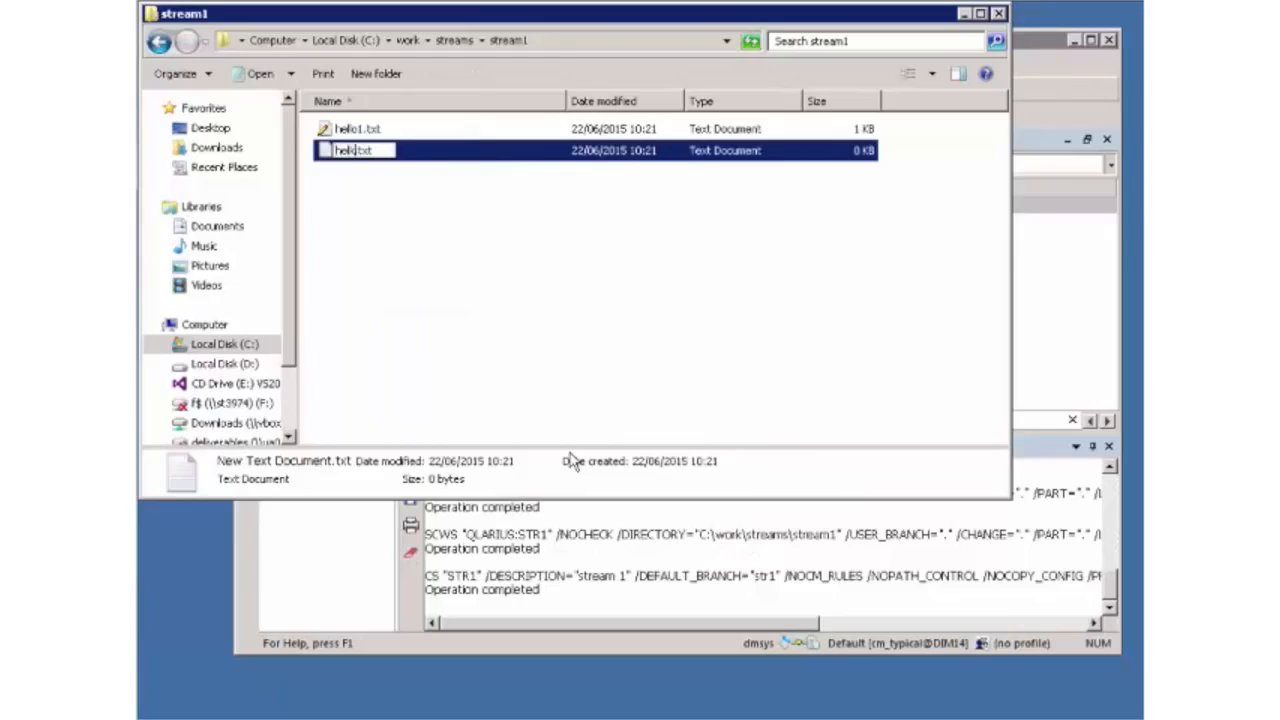
pyautogui.write('2')
pyautogui.press('Return')
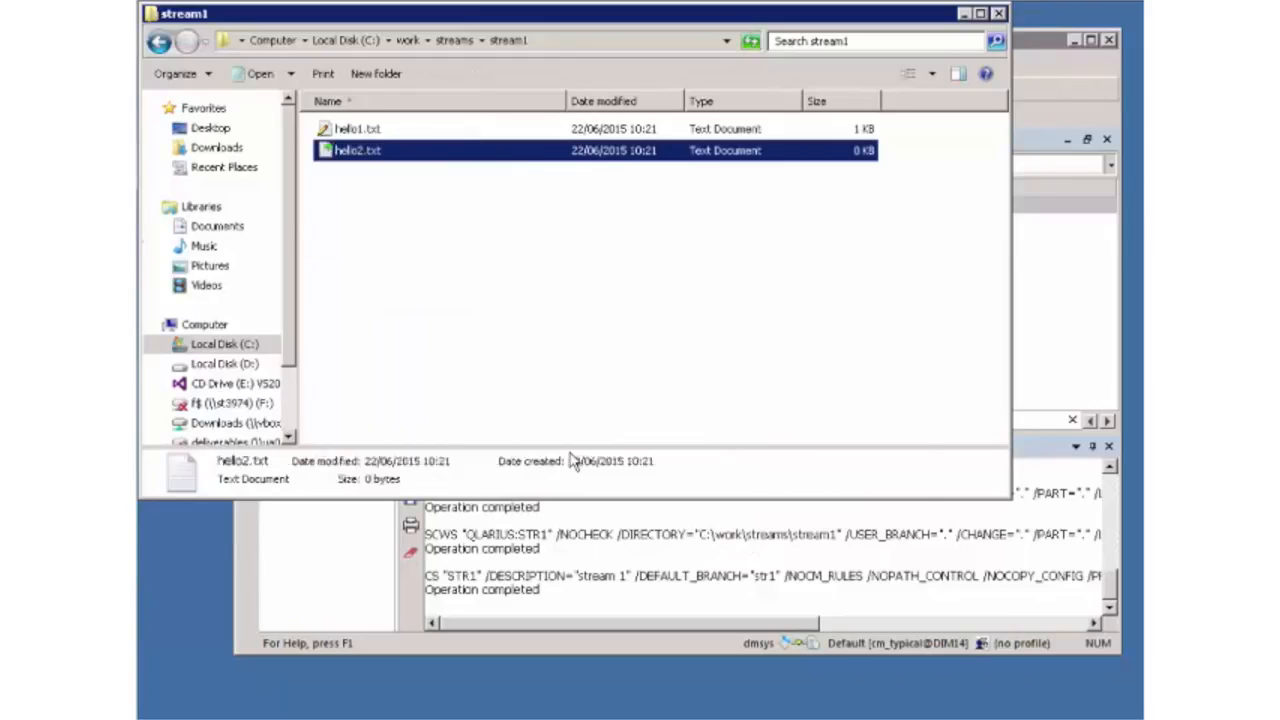
# Enter "hello 2" as the content of hello2.txt, then save and close the file.
pyautogui.press('Return')
pyautogui.write('hello 2')
pyautogui.hotkey('alt', 'f')
pyautogui.press('s')
pyautogui.hotkey('alt', 'f')
pyautogui.press('x')
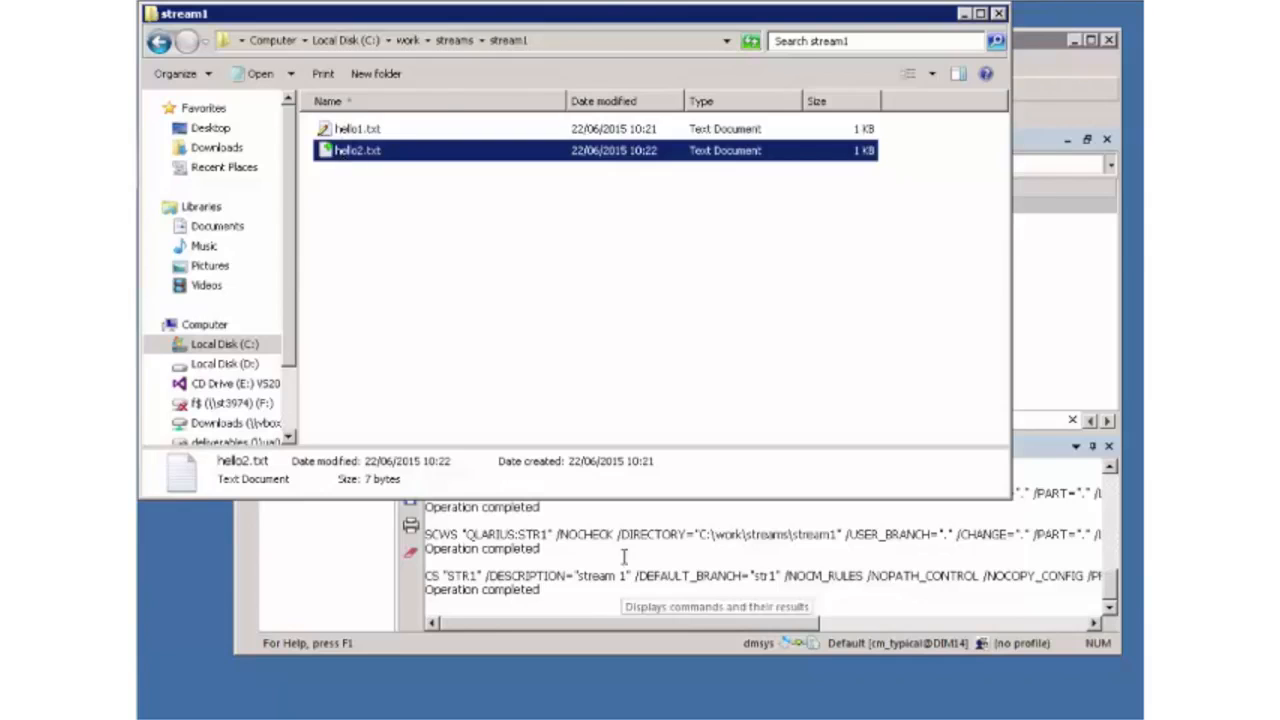
# In Serena Dimensions, shelve the work area changes into personal stream DMSYS_STR1 with the comment "Shelved", keeping the reset after shelving enabled.
pyautogui.click(622, 592)
pyautogui.click(405, 88)
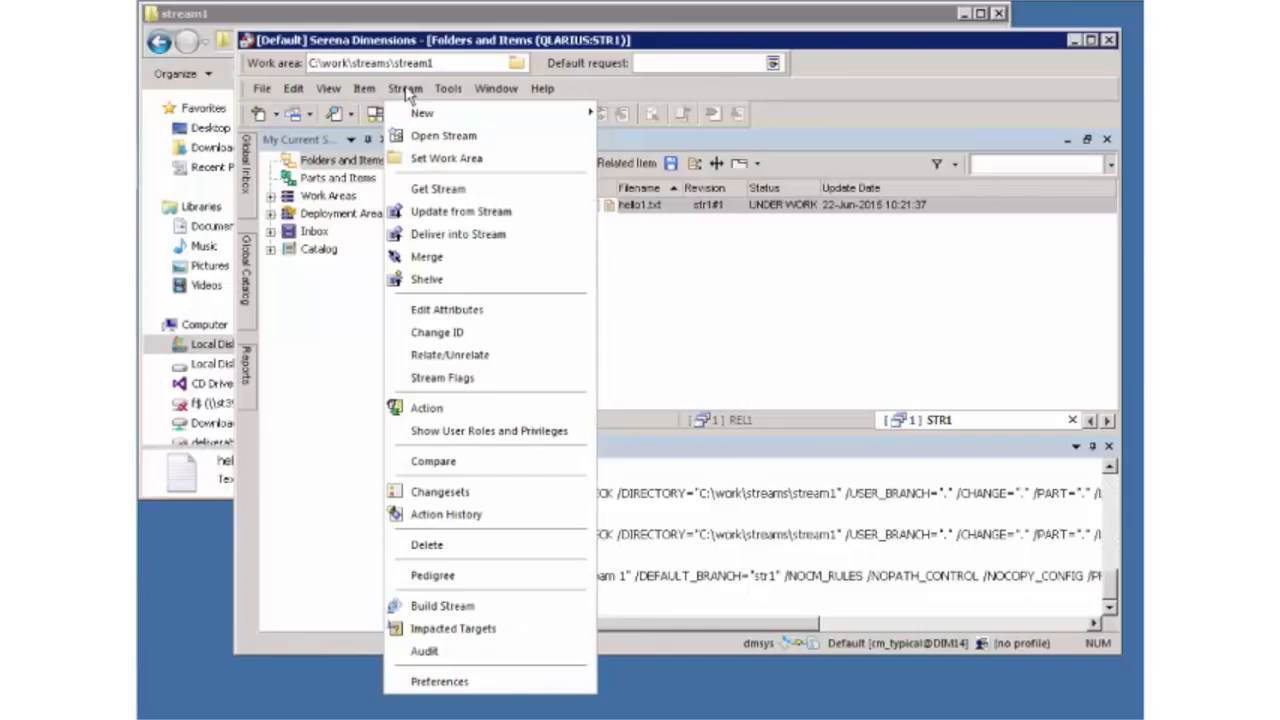
pyautogui.click(454, 288)
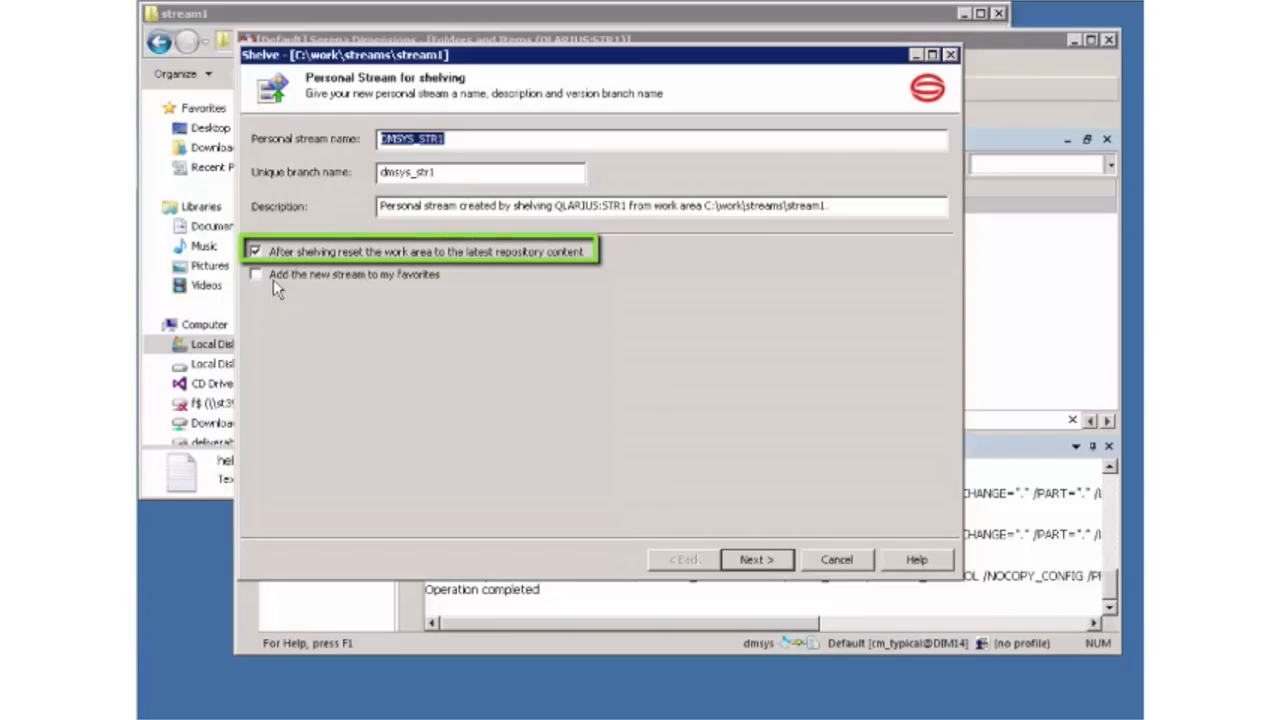
pyautogui.click(752, 562)
pyautogui.click(752, 562)
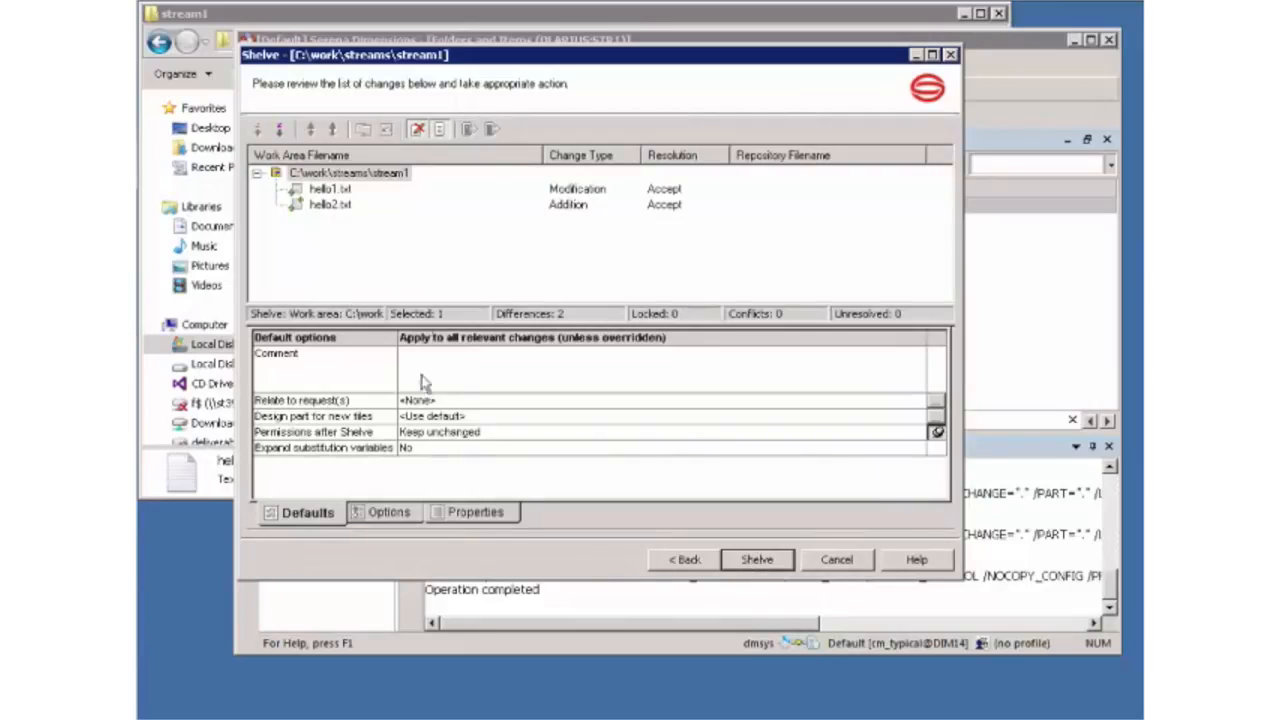
pyautogui.click(451, 366)
pyautogui.write('Shelved')
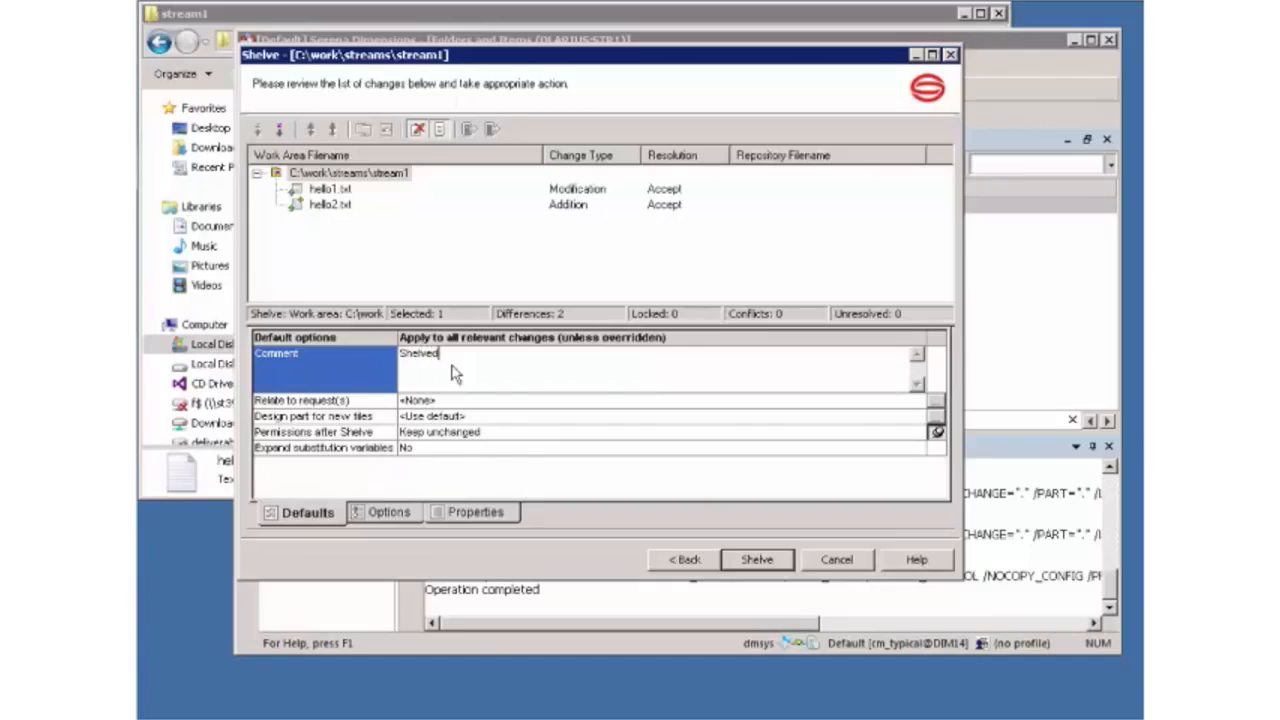
pyautogui.click(756, 559)
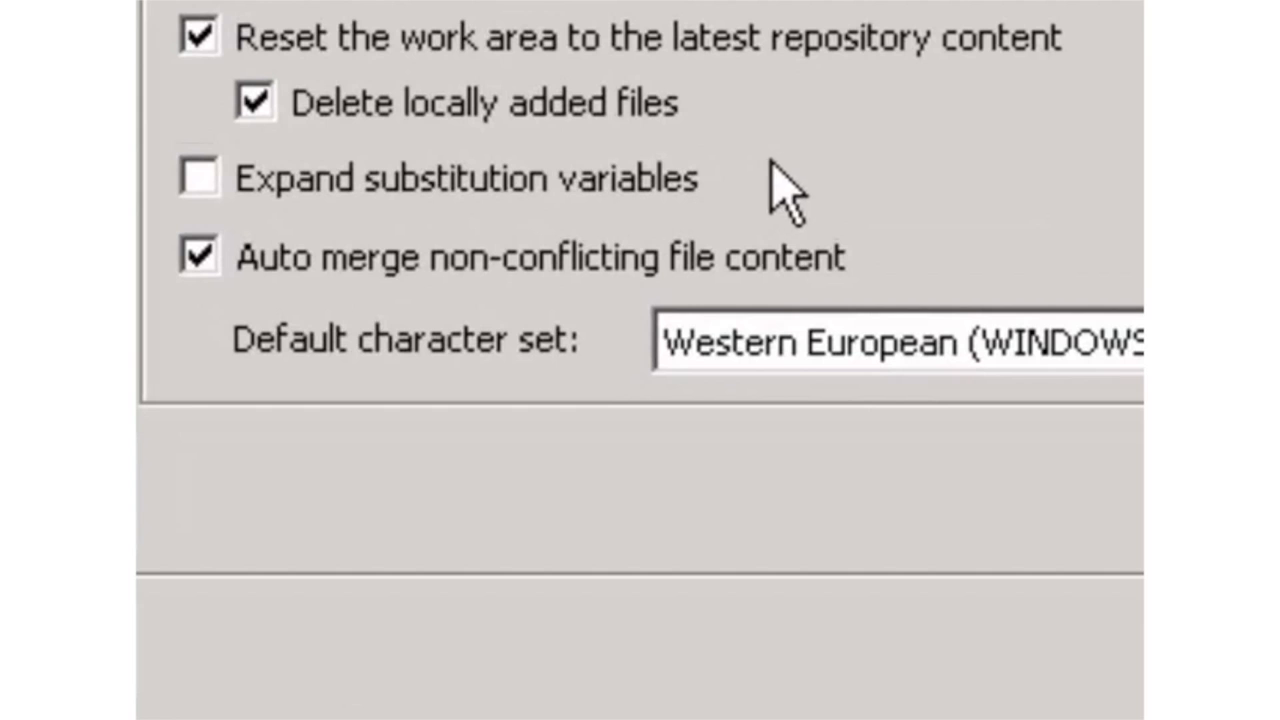
# Reset the work area to the latest STR1 content, accepting the hello1.txt modification and the hello2.txt deletion.
pyautogui.click(941, 614)
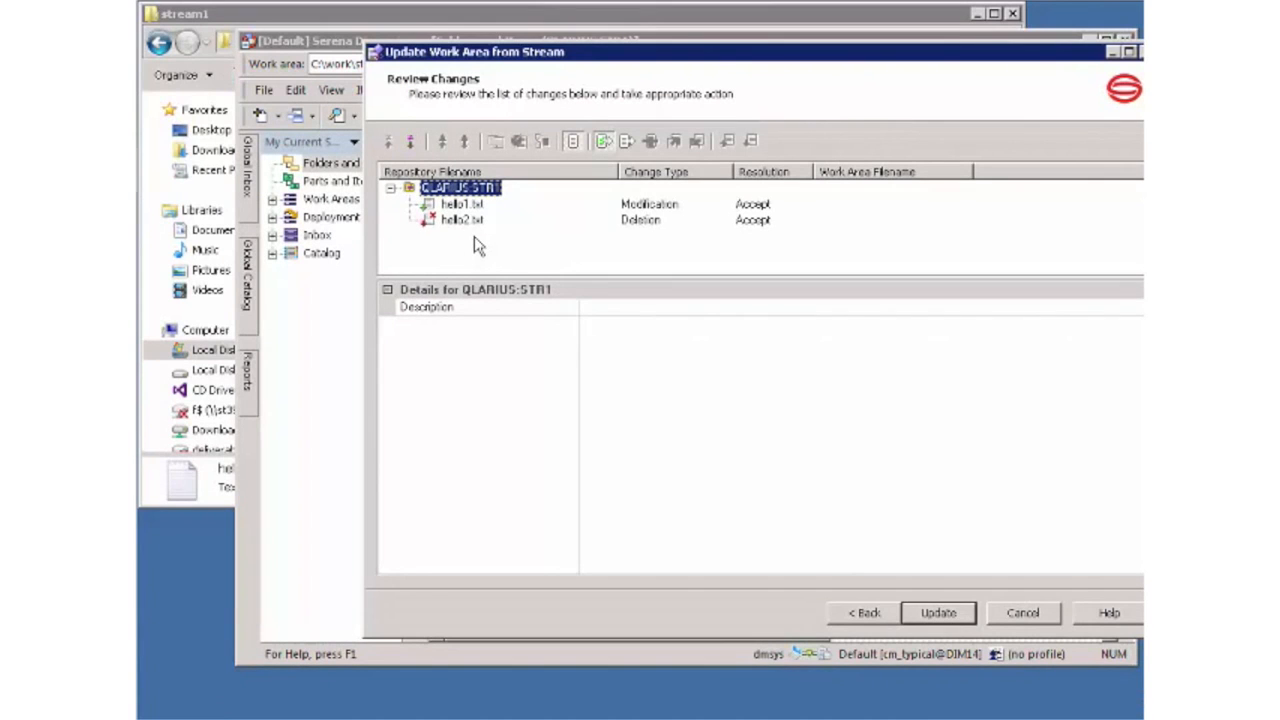
pyautogui.click(938, 614)
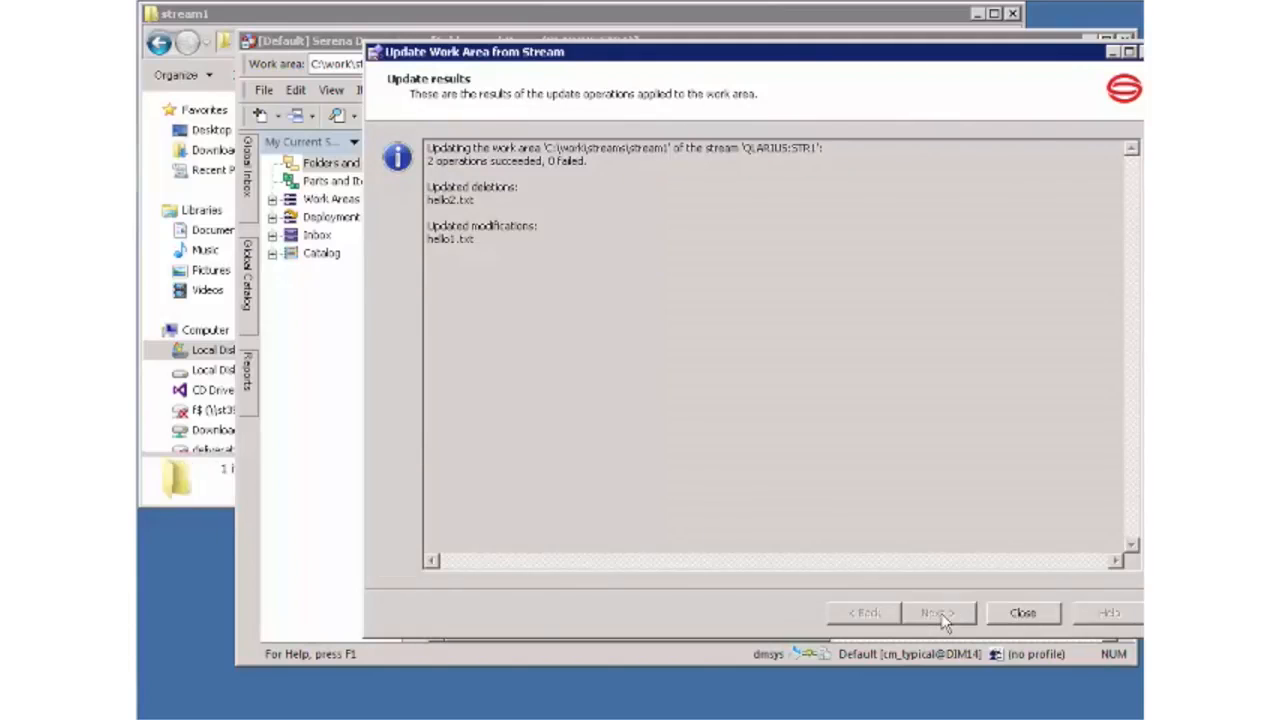
pyautogui.click(1012, 616)
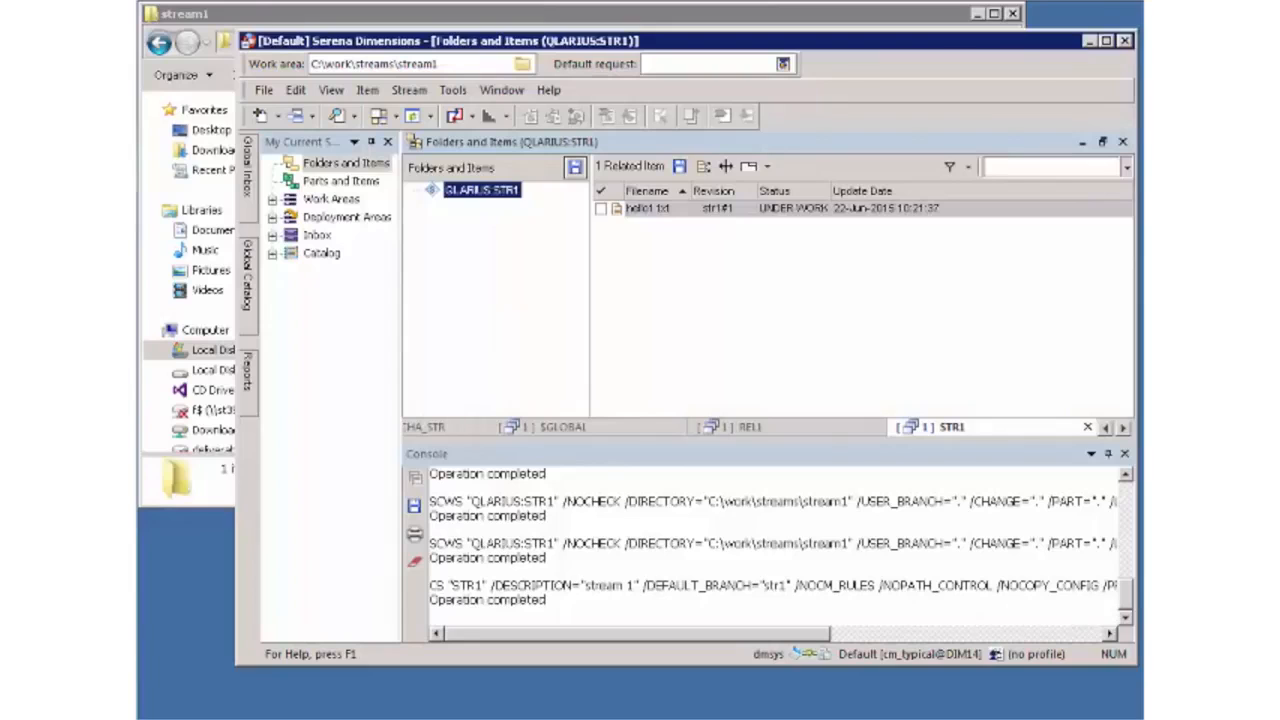
# Check the content of hello1.txt in the stream1 folder and close the file.
pyautogui.click(282, 17)
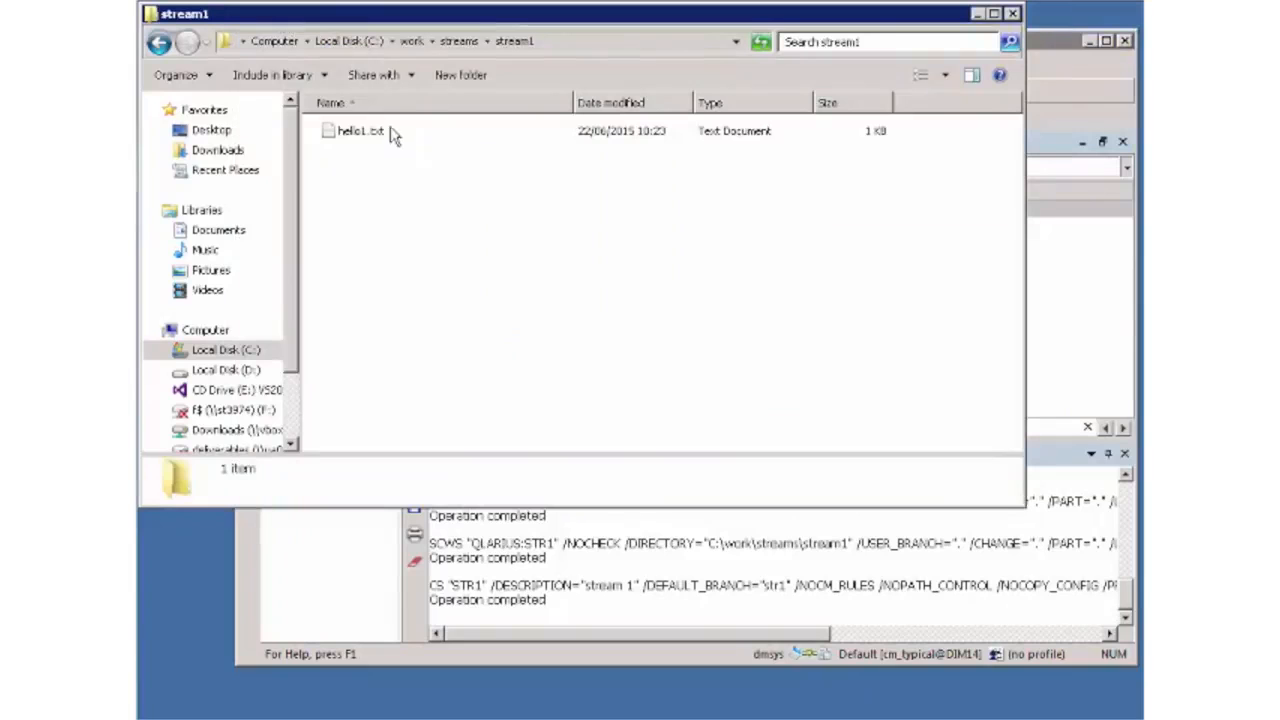
pyautogui.doubleClick(368, 138)
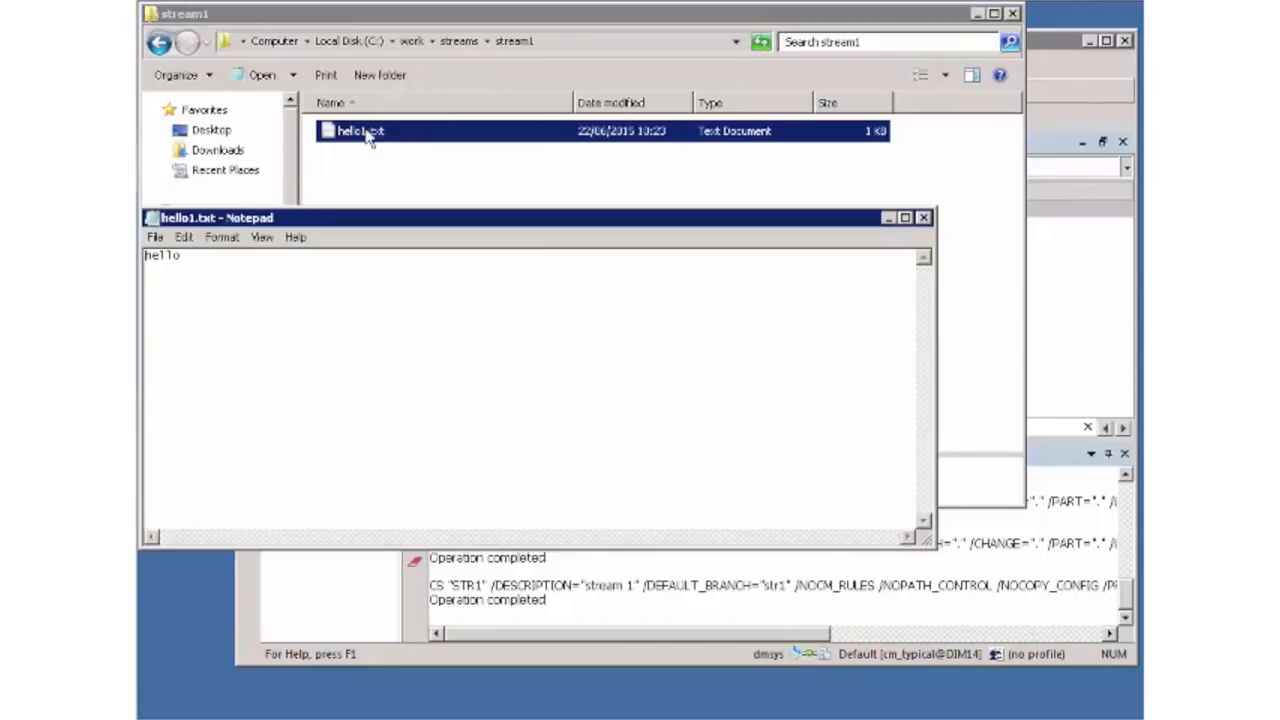
pyautogui.click(923, 217)
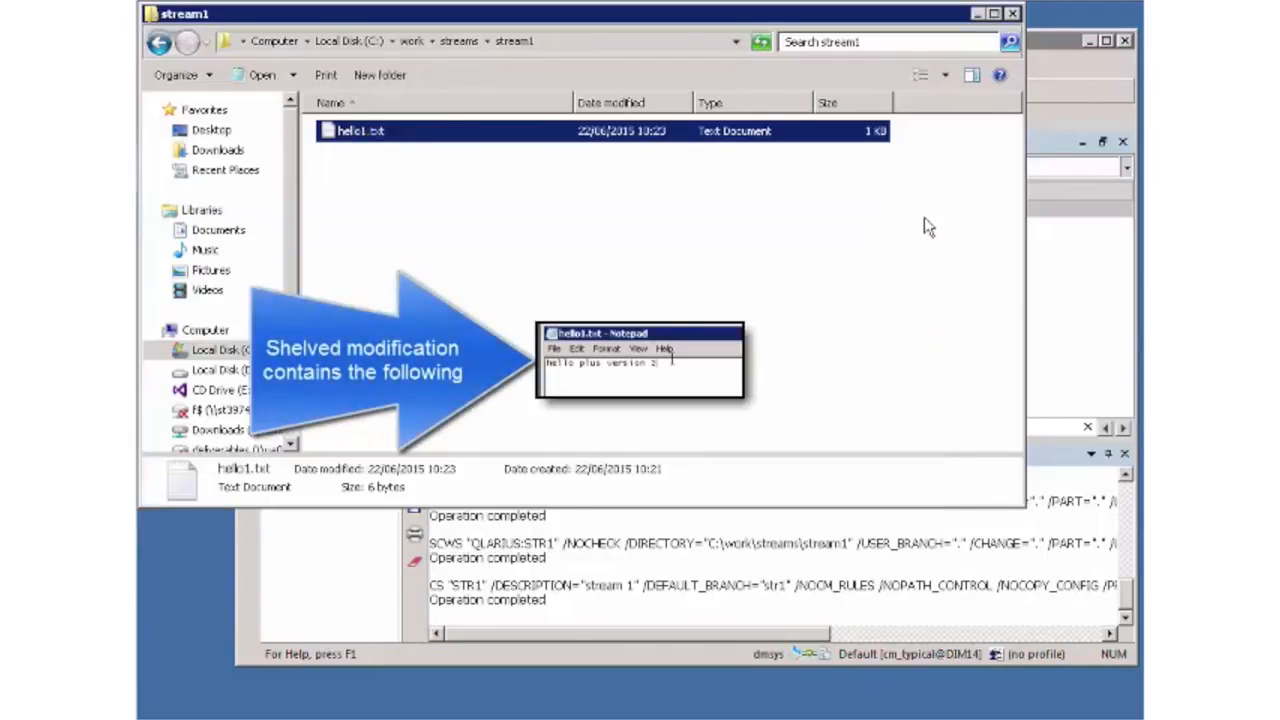
# Add the line "Added a line for the new development stream" below the existing text in hello1.txt, then save and close it.
pyautogui.rightClick(360, 141)
pyautogui.click(388, 176)
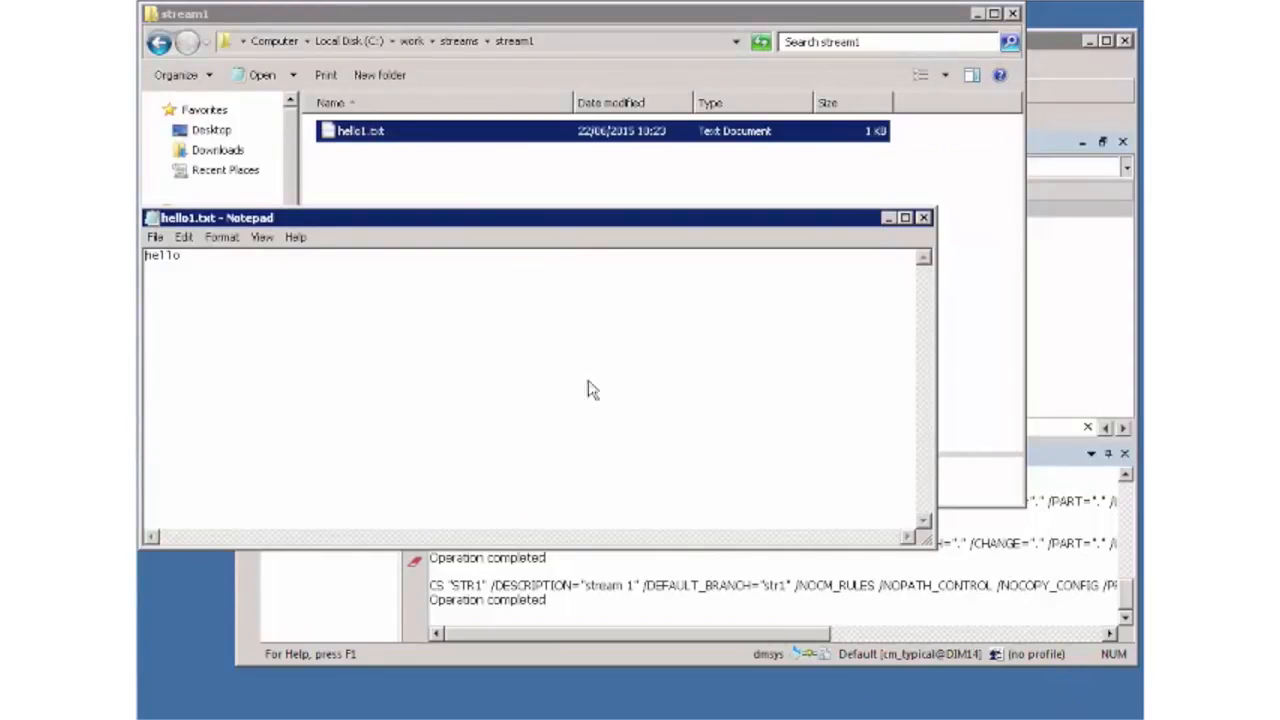
pyautogui.click(573, 269)
pyautogui.write('Added a line for')
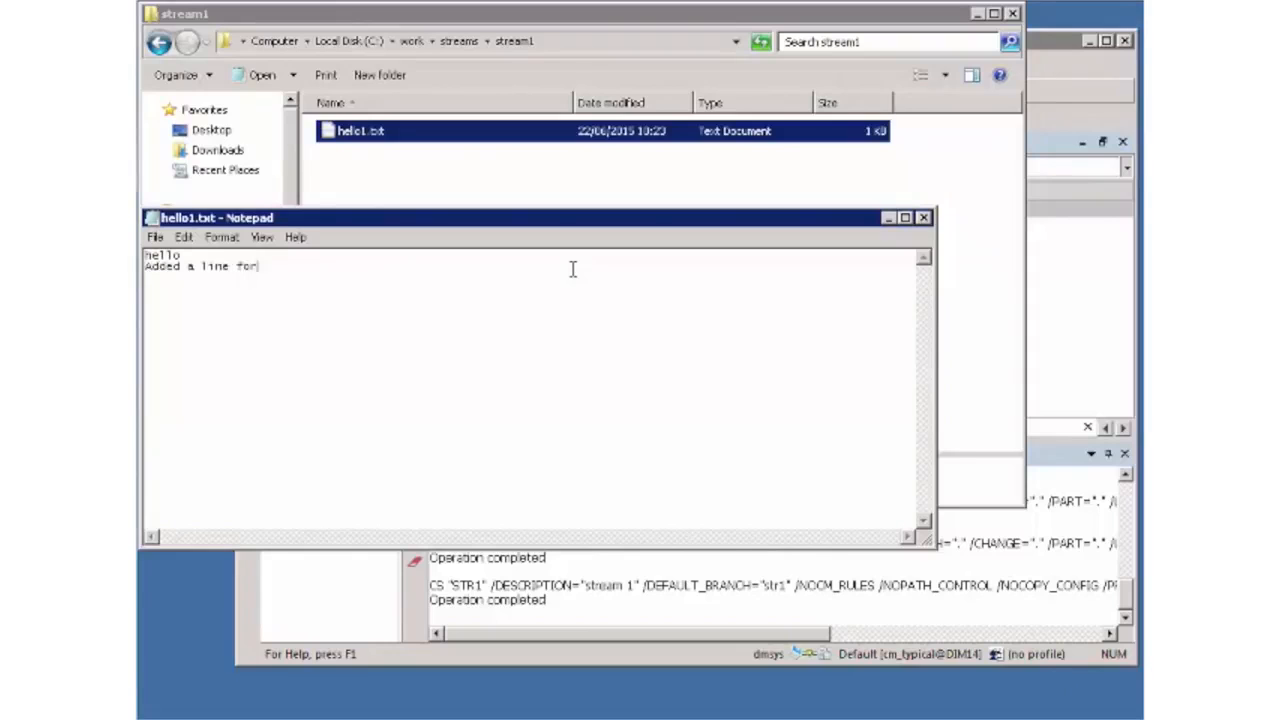
pyautogui.write(' the new developmen')
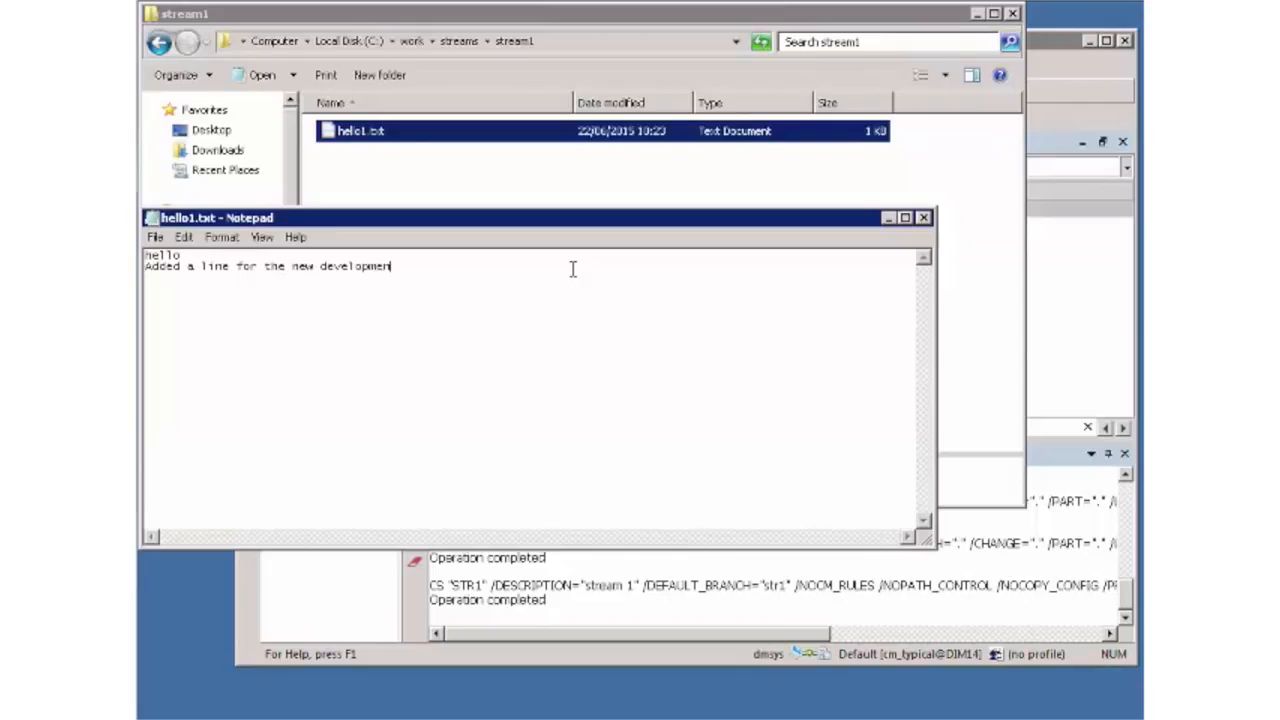
pyautogui.press('BackSpace')
pyautogui.press('BackSpace')
pyautogui.press('BackSpace')
pyautogui.write('ment stre')
pyautogui.hotkey('alt', 'f')
pyautogui.press('s')
pyautogui.hotkey('alt', 'f')
pyautogui.press('x')
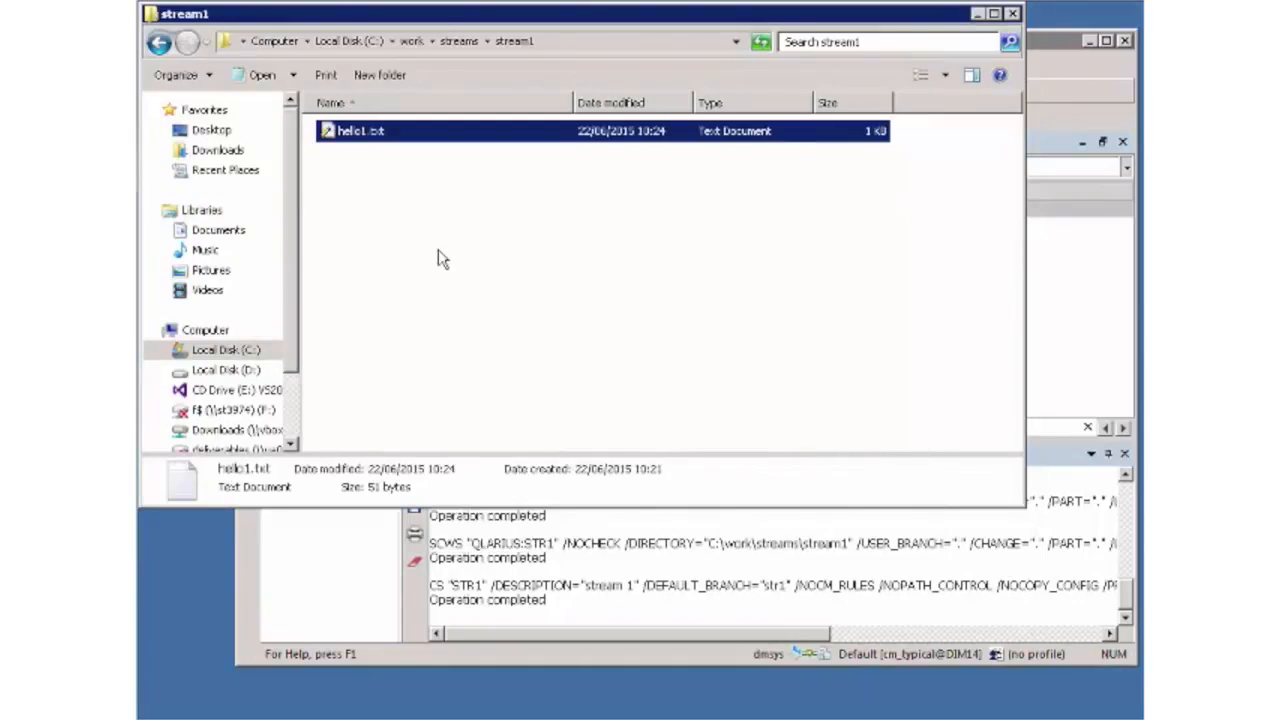
# Create a new text file named hello3.txt in the stream1 folder.
pyautogui.rightClick(438, 251)
pyautogui.moveTo(588, 497)
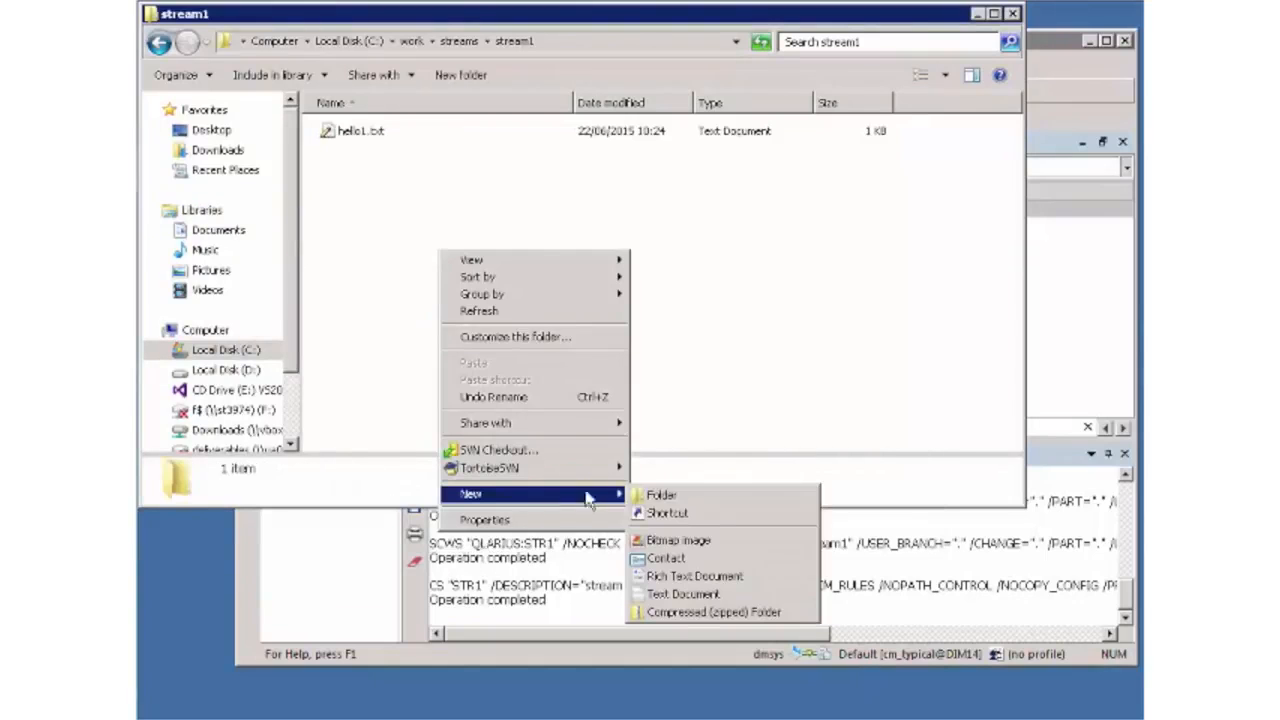
pyautogui.click(680, 594)
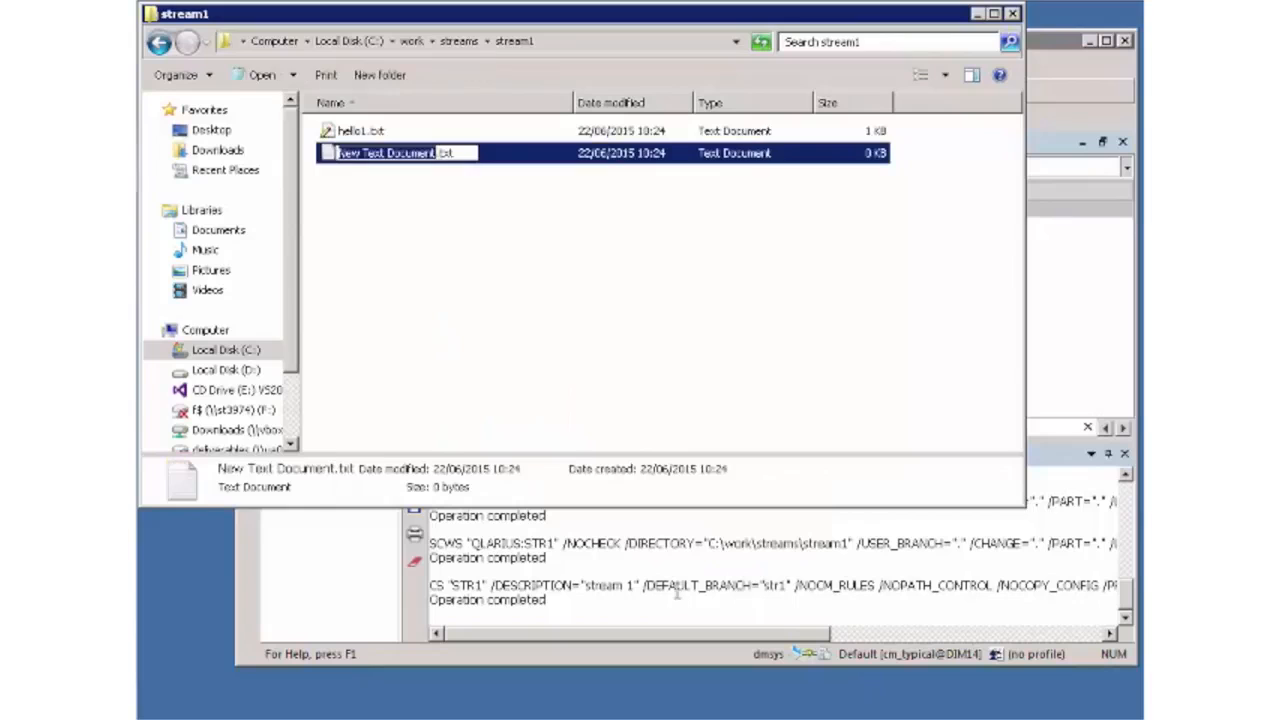
pyautogui.write('hello3')
pyautogui.press('Return')
# Enter "hello 3" as the content of hello3.txt, then save and close the file.
pyautogui.press('Return')
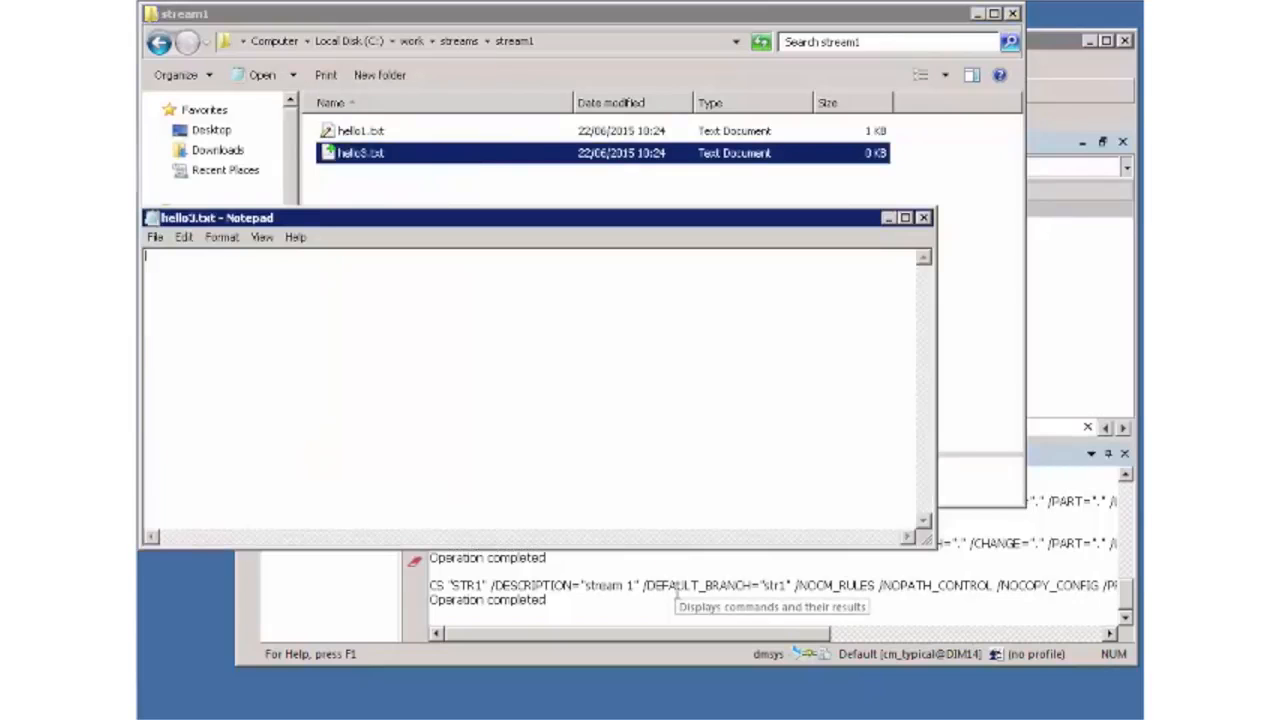
pyautogui.write('hello 3')
pyautogui.hotkey('alt', 'f')
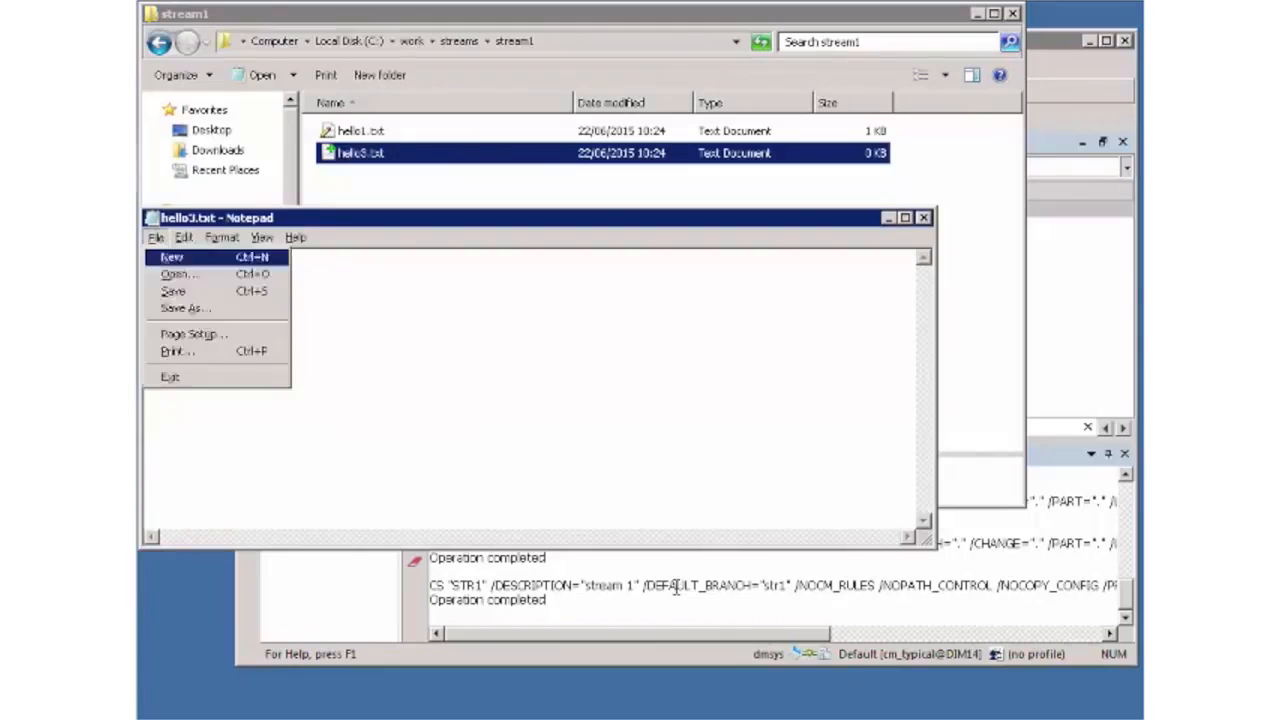
pyautogui.press('x')
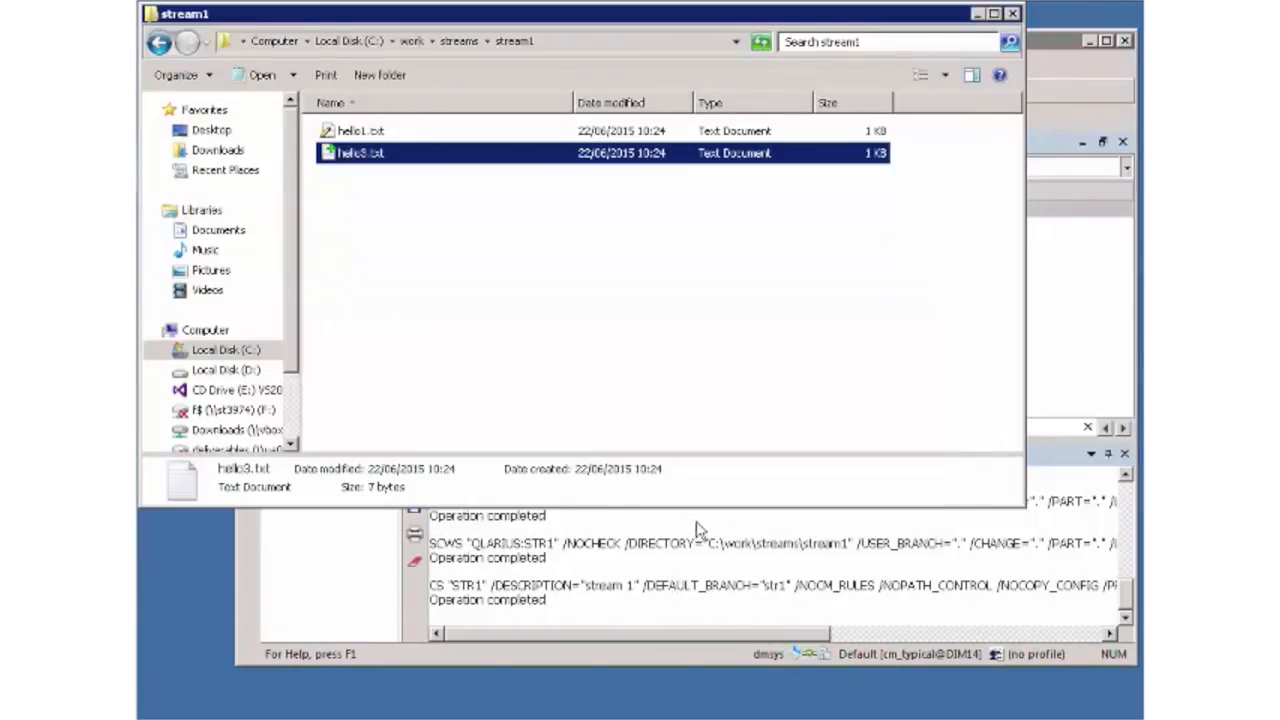
# In Serena Dimensions, deliver the hello1.txt and hello3.txt changes into stream STR1 with the comment "version 2".
pyautogui.click(673, 540)
pyautogui.rightClick(440, 194)
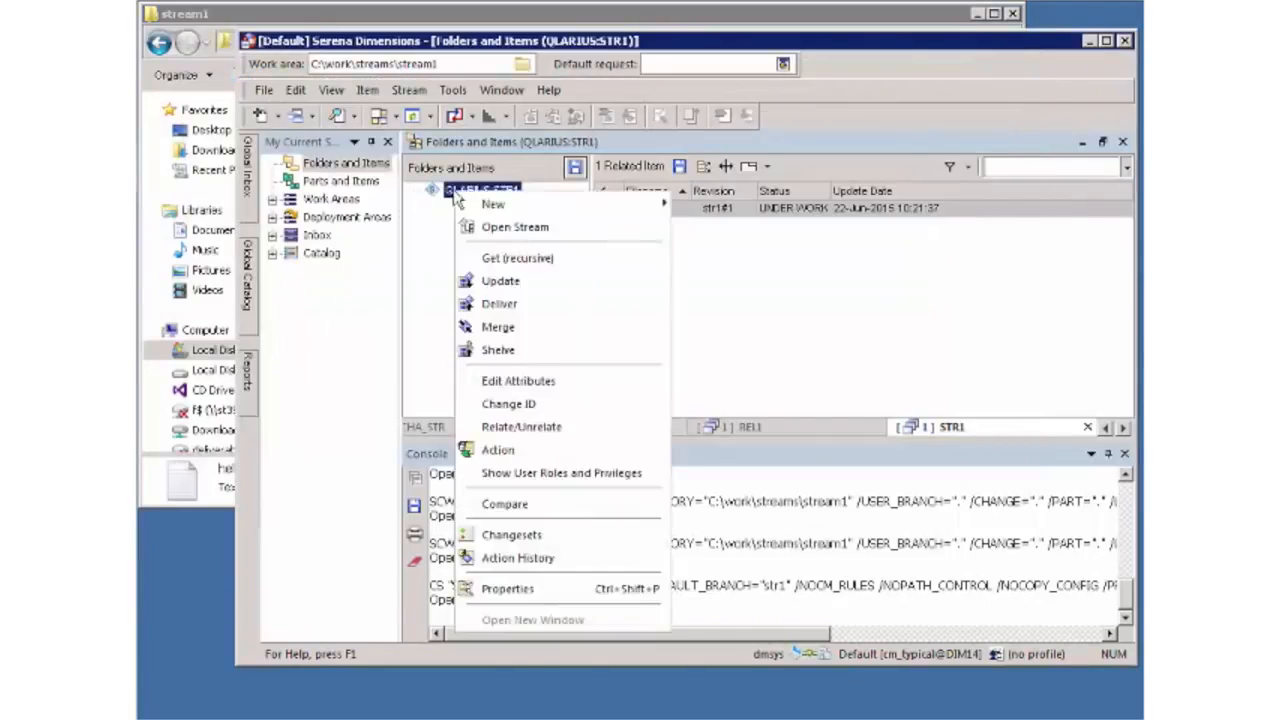
pyautogui.click(508, 304)
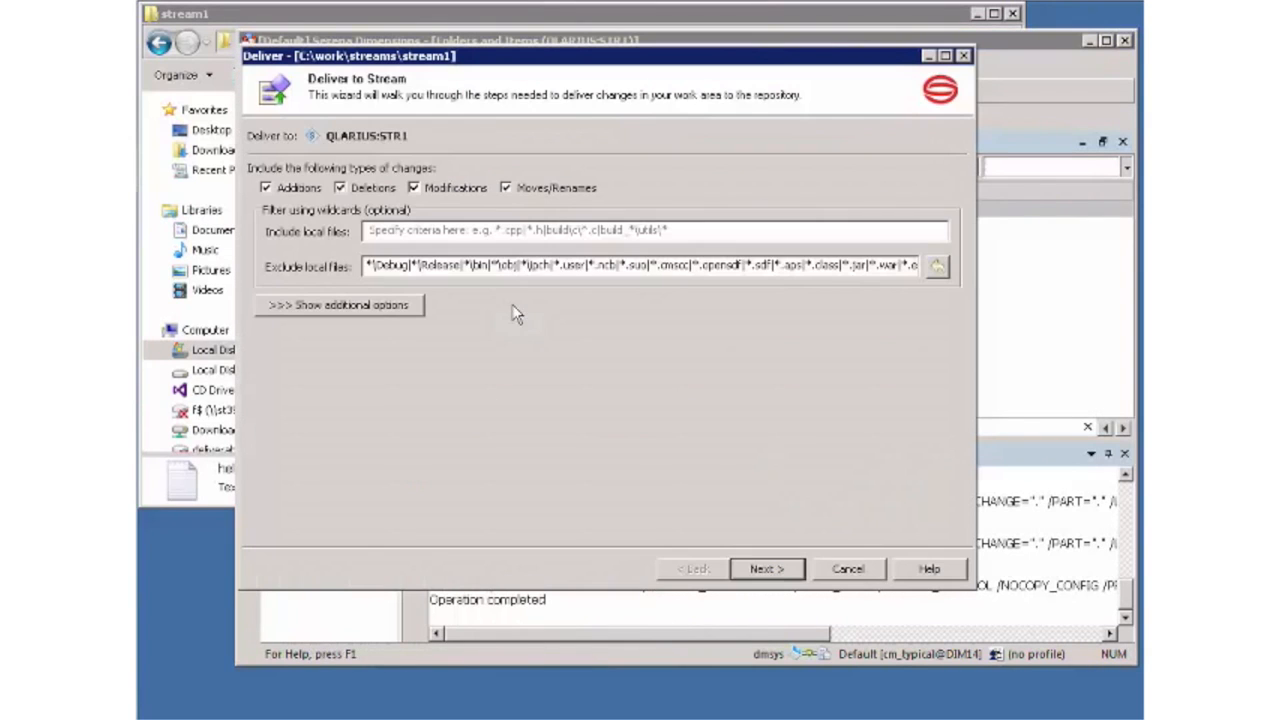
pyautogui.click(770, 572)
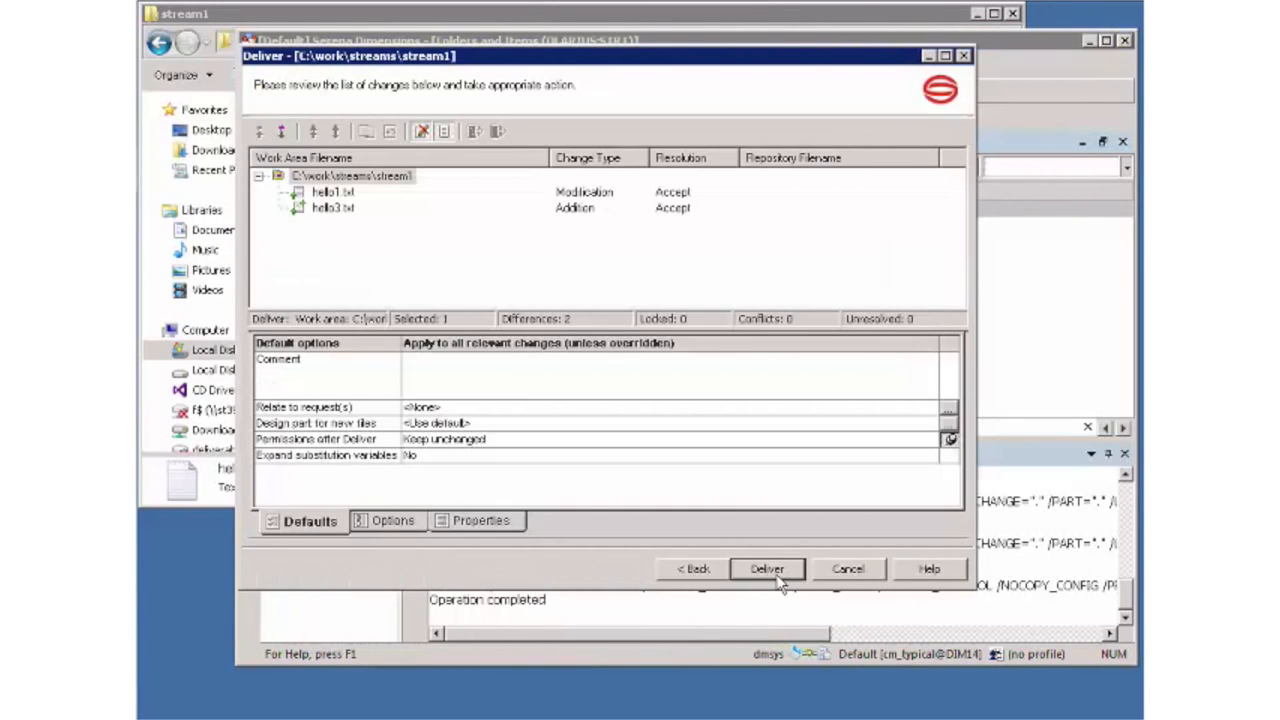
pyautogui.click(497, 378)
pyautogui.write('version 2')
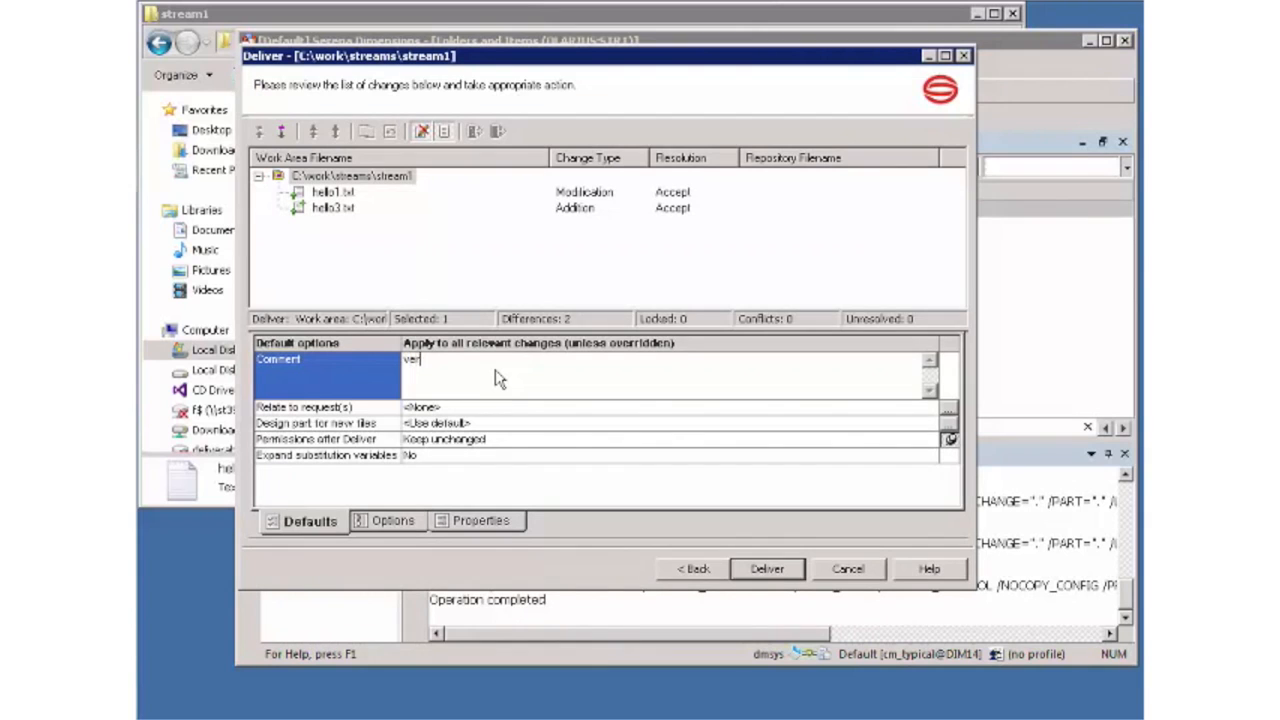
pyautogui.click(766, 569)
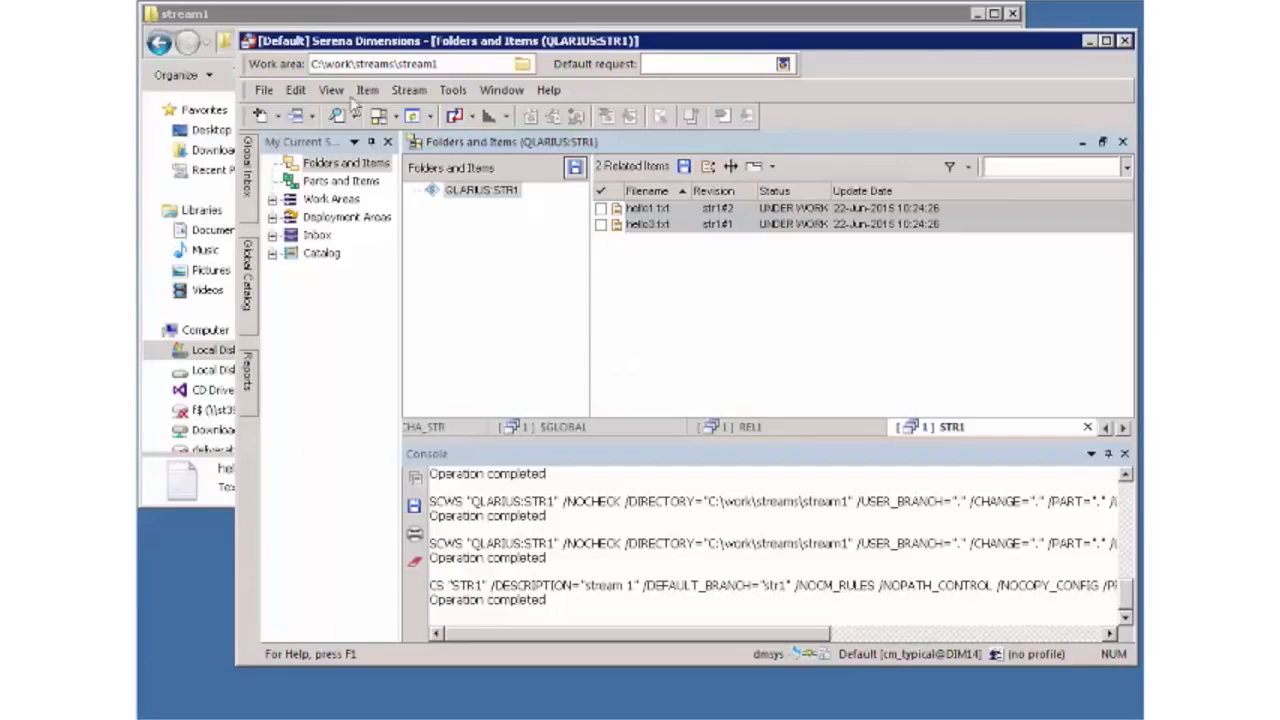
# Merge streams from QLARIUS:DMSYS_STR1 into QLARIUS:STR1 using work area C:\work\streams\stream1, merging hello1.txt and accepting hello2.txt.
pyautogui.click(408, 90)
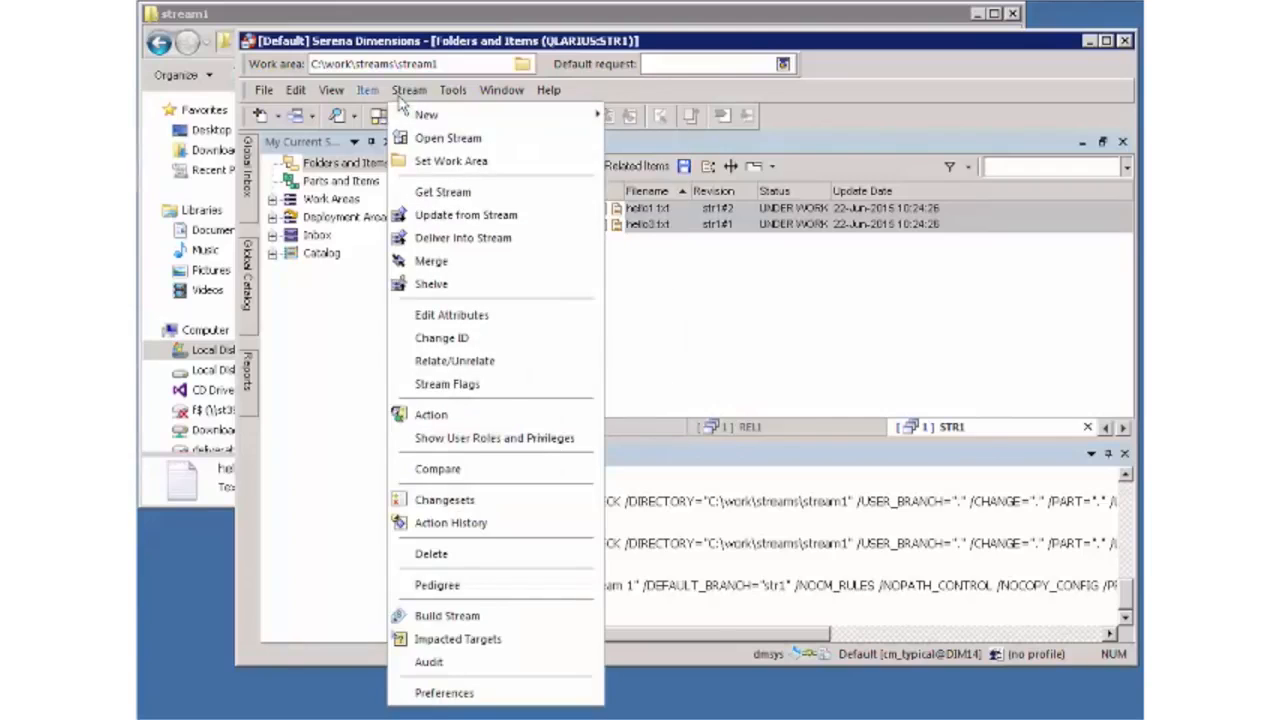
pyautogui.click(443, 261)
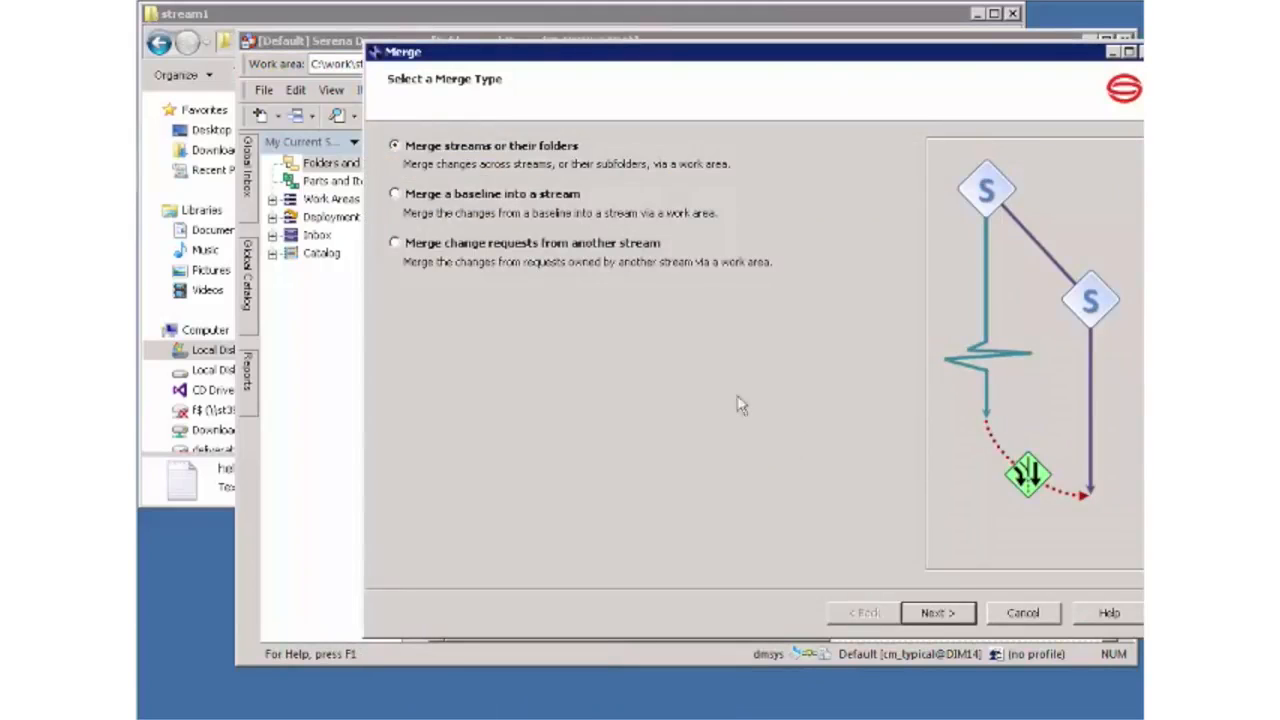
pyautogui.click(937, 613)
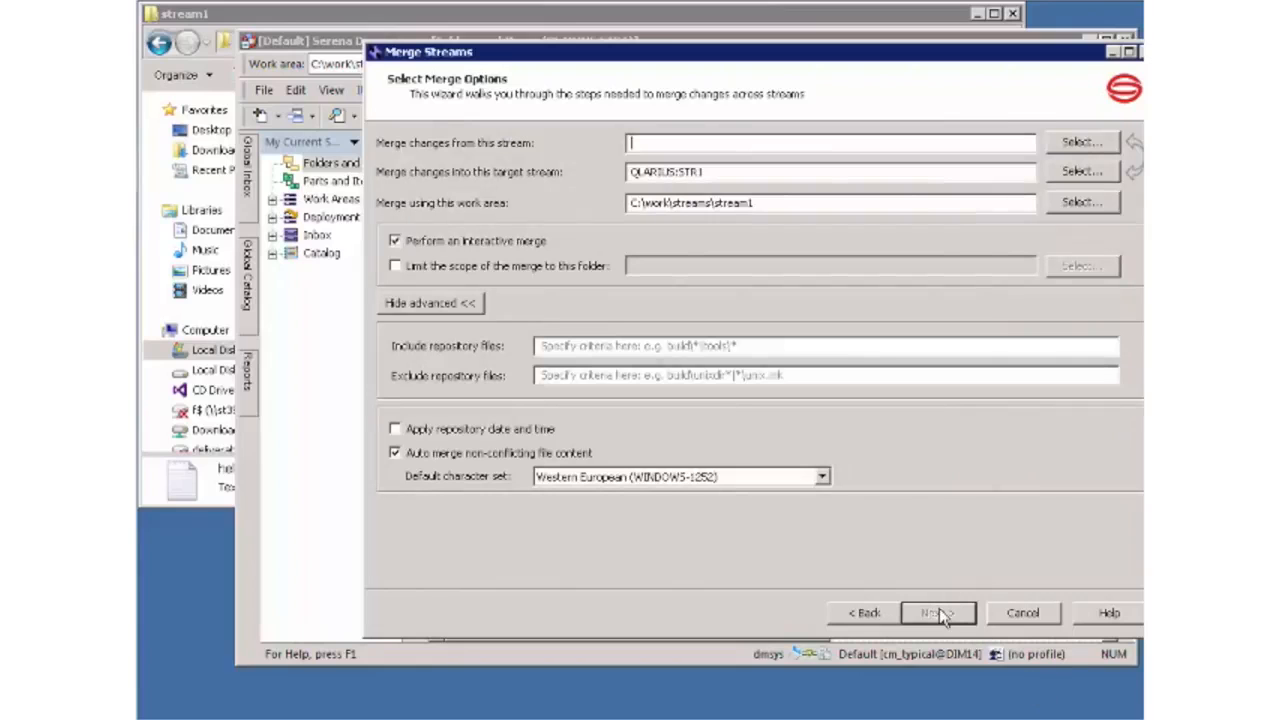
pyautogui.click(1079, 145)
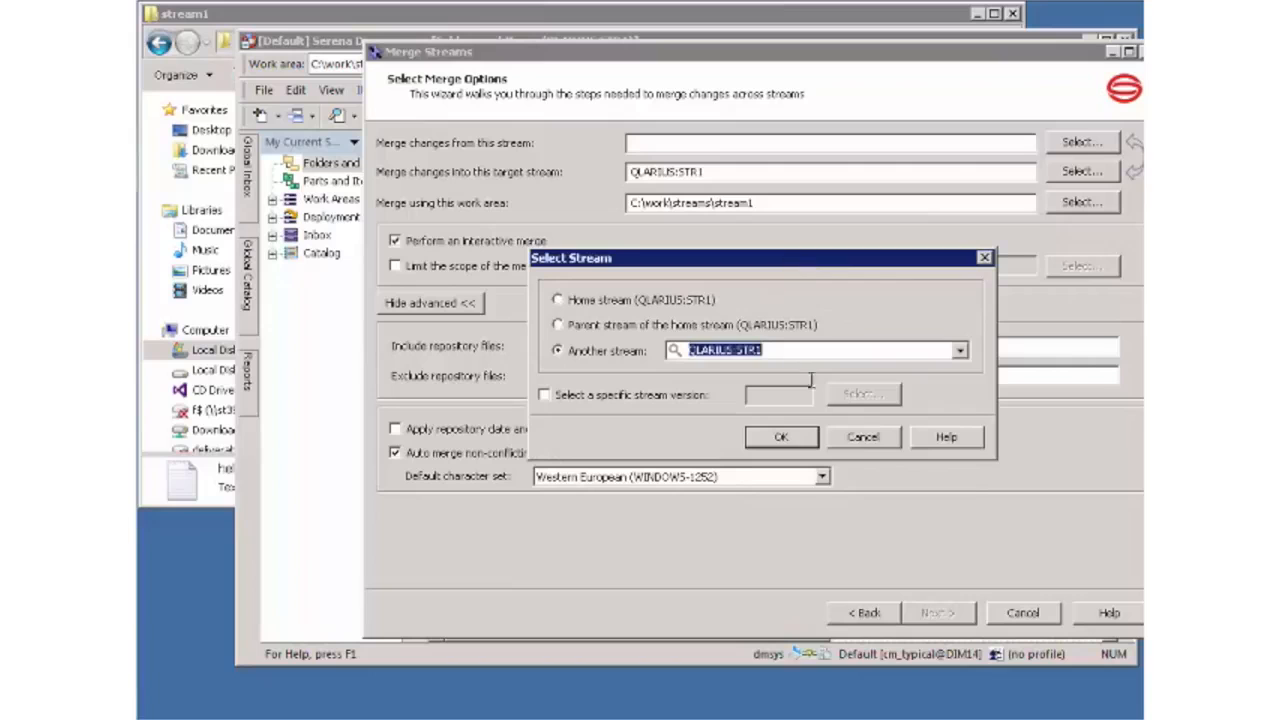
pyautogui.click(959, 354)
pyautogui.click(722, 407)
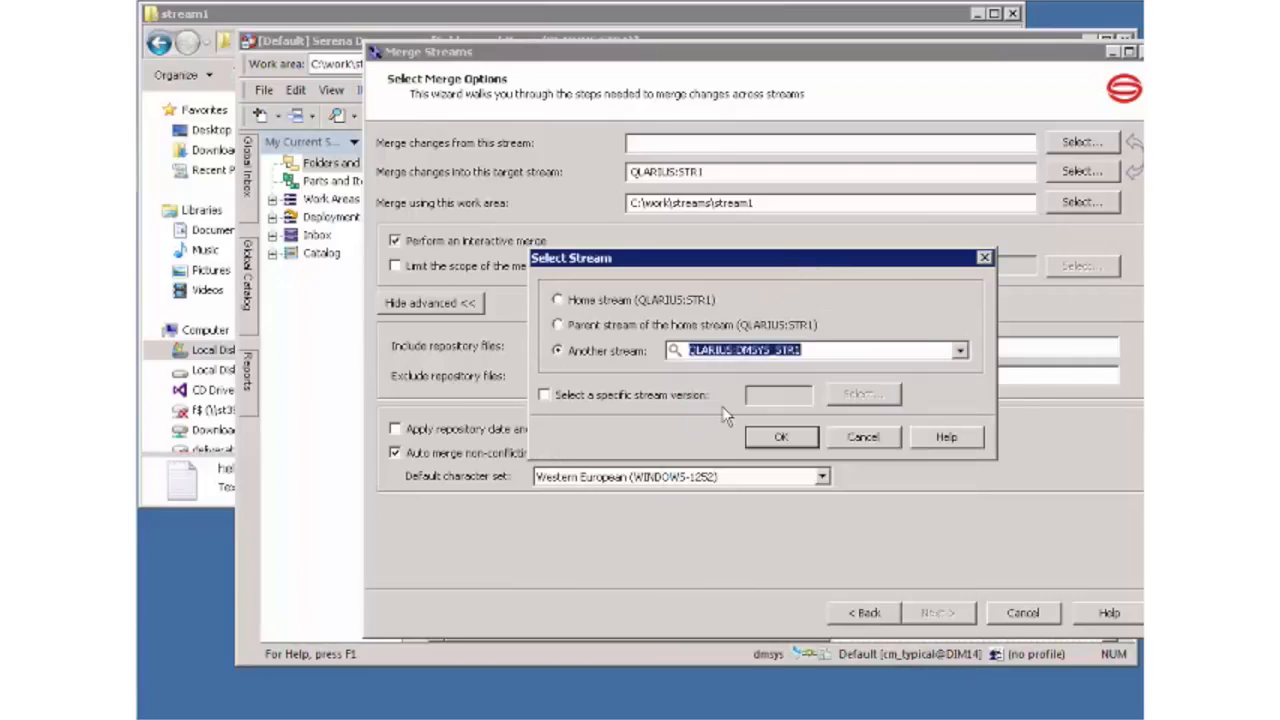
pyautogui.click(960, 352)
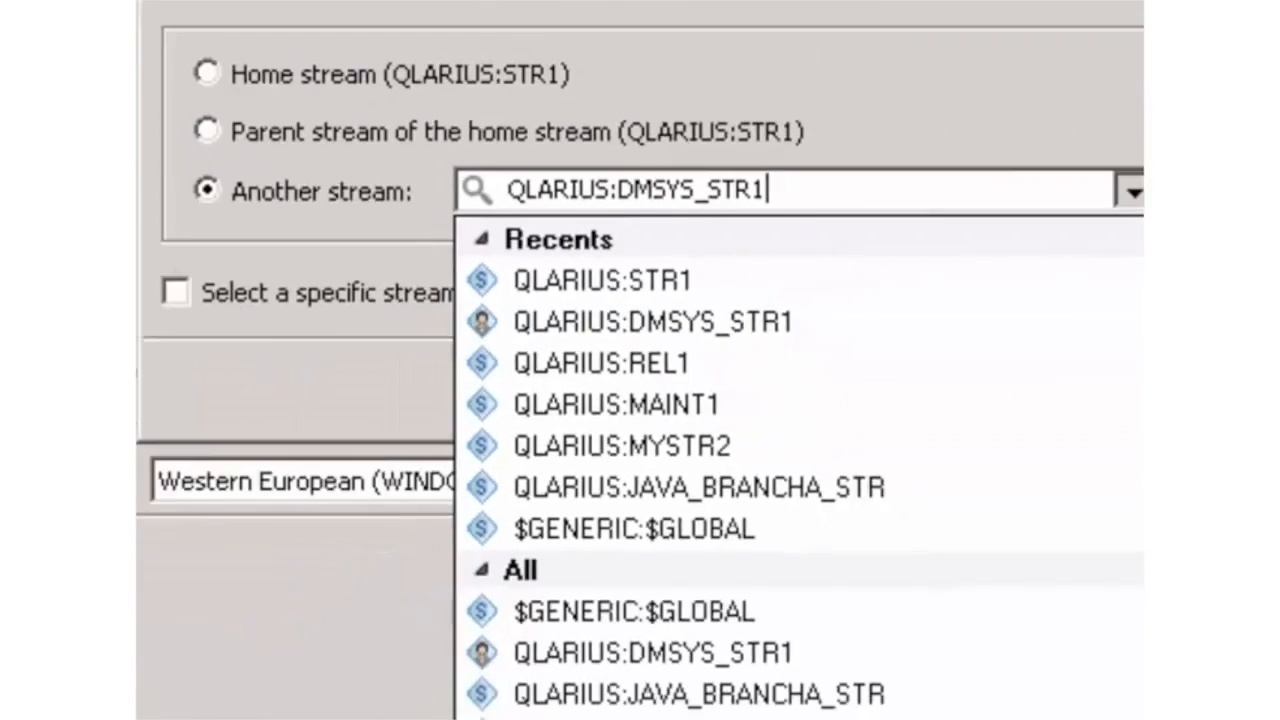
pyautogui.click(870, 278)
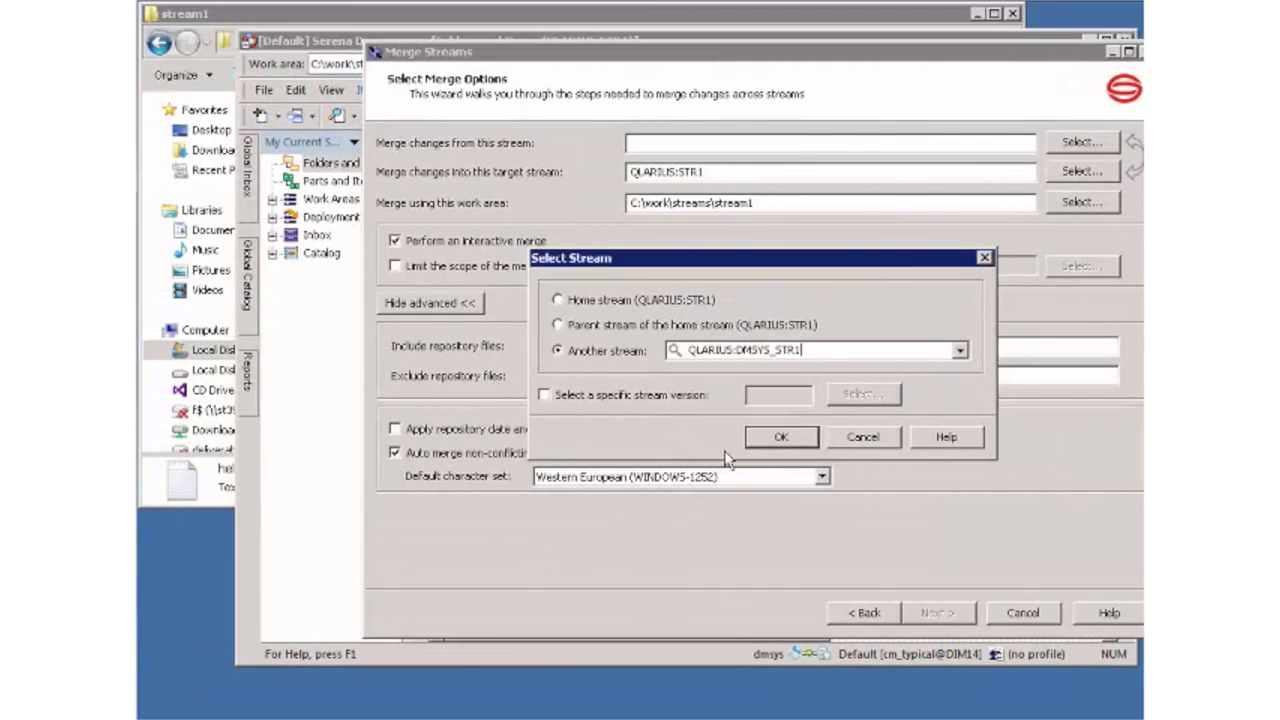
pyautogui.click(779, 438)
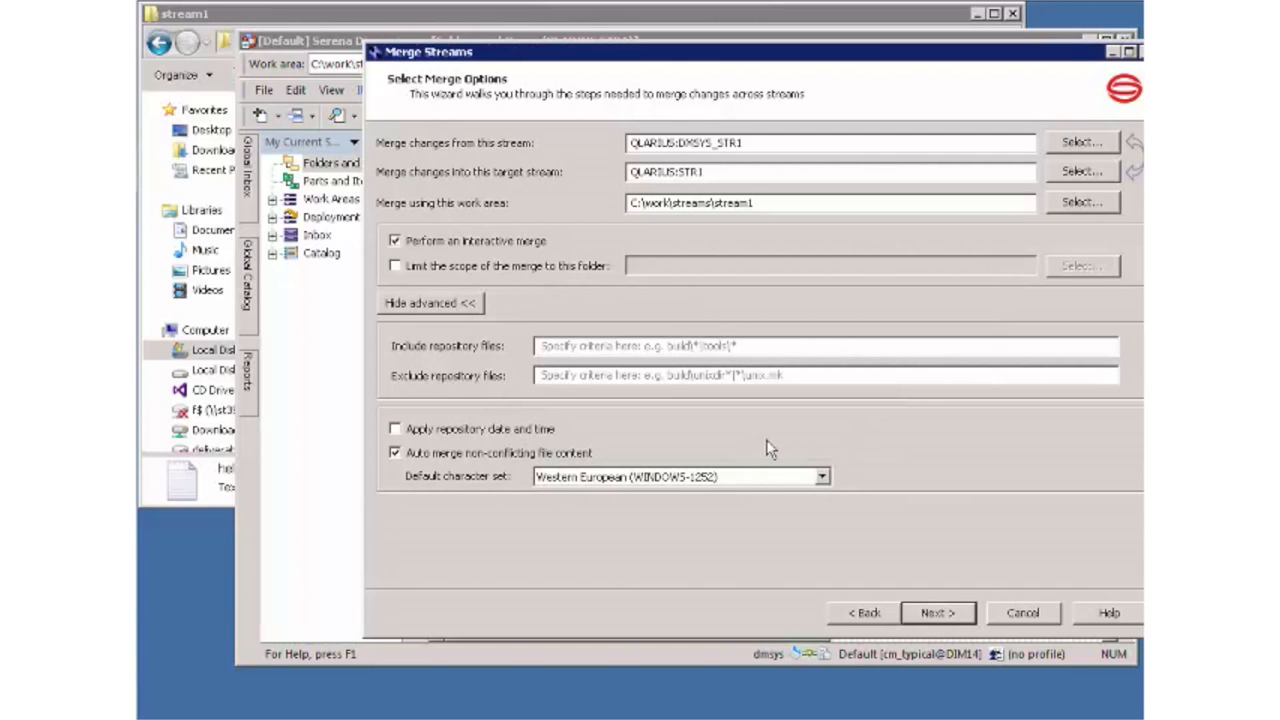
pyautogui.click(937, 612)
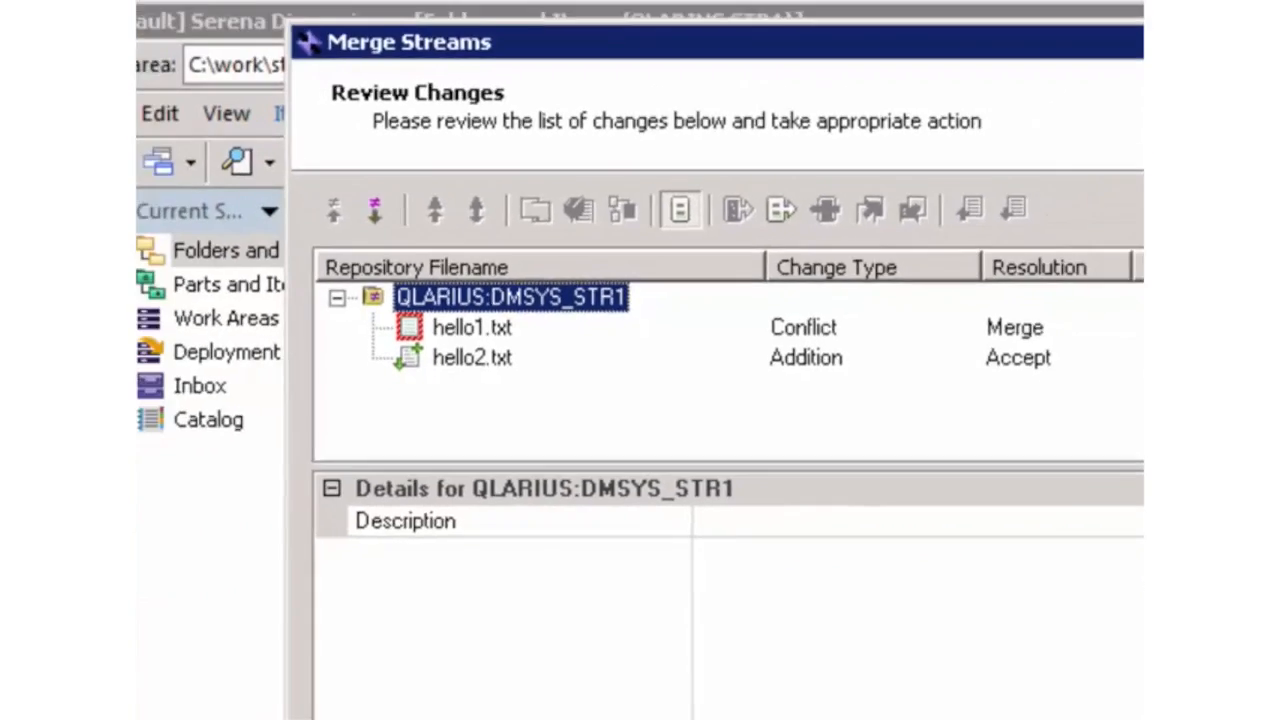
pyautogui.click(937, 613)
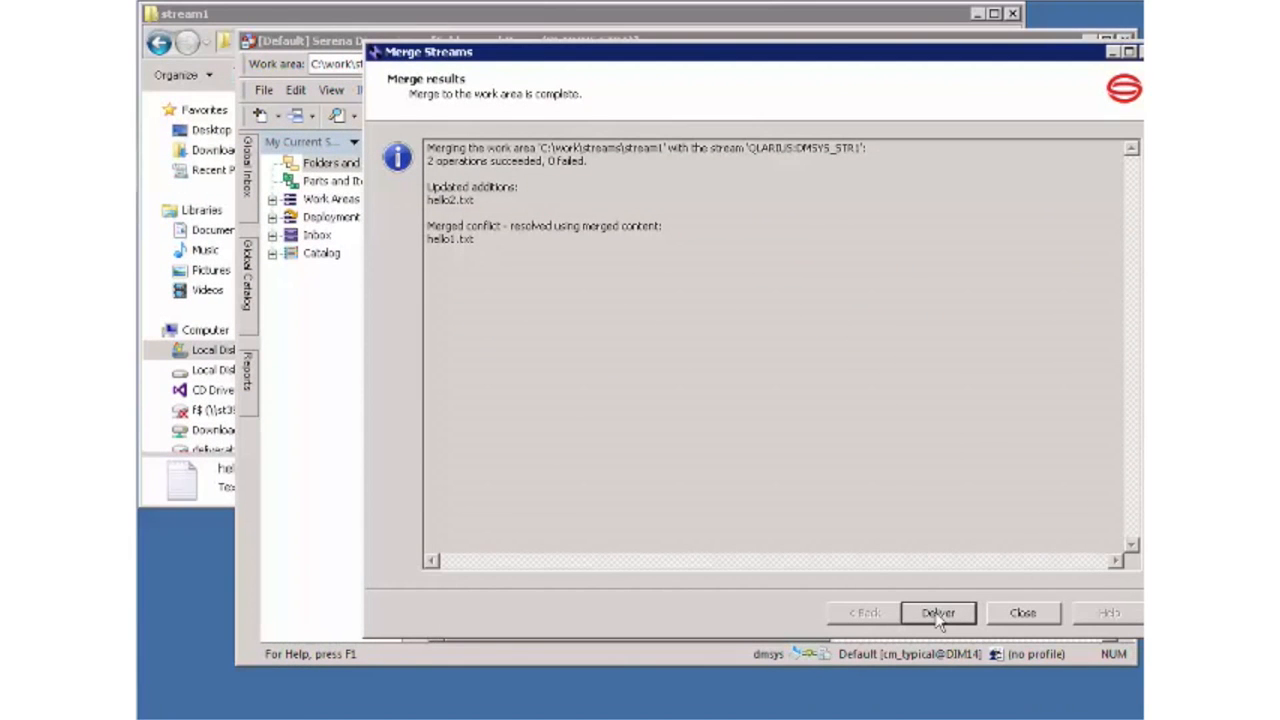
# Deliver the merged hello1.txt and hello2.txt changes from the work area into QLARIUS:STR1 with the comment "Merging in shelved changes".
pyautogui.click(937, 613)
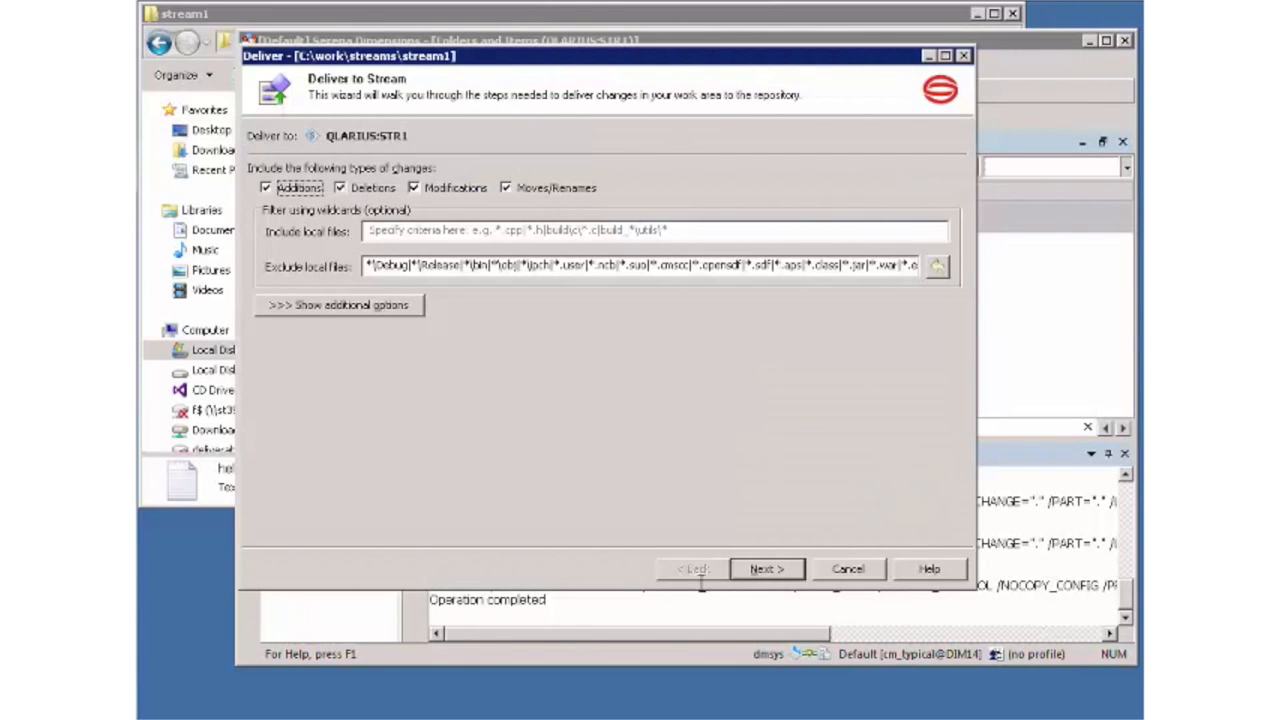
pyautogui.click(763, 570)
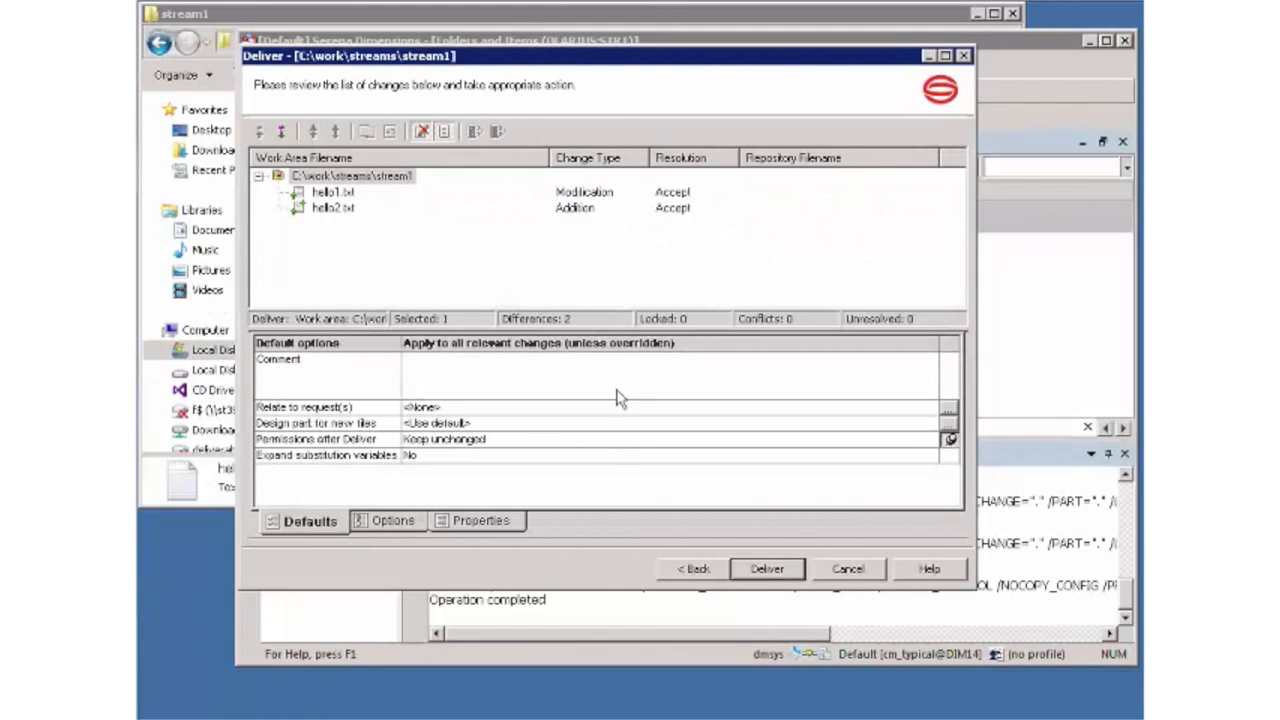
pyautogui.click(617, 390)
pyautogui.write('Merg')
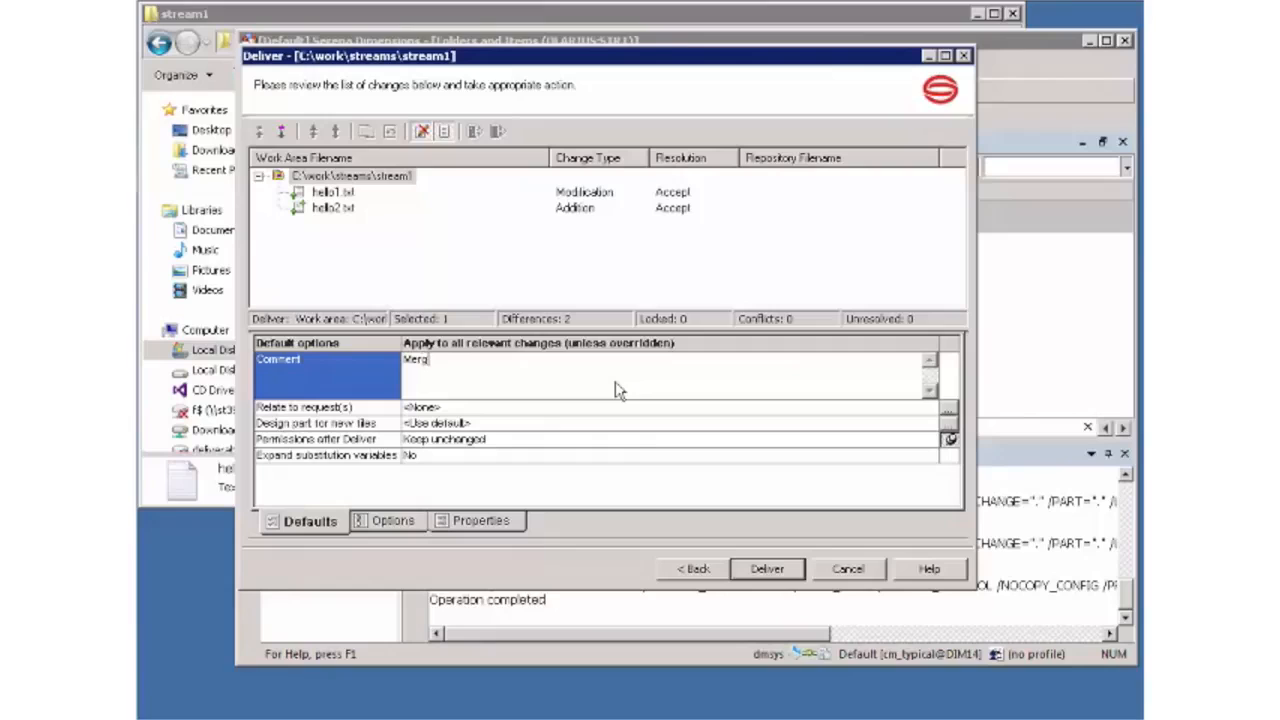
pyautogui.write('ing in strema')
pyautogui.press('BackSpace')
pyautogui.press('BackSpace')
pyautogui.write('lved changed')
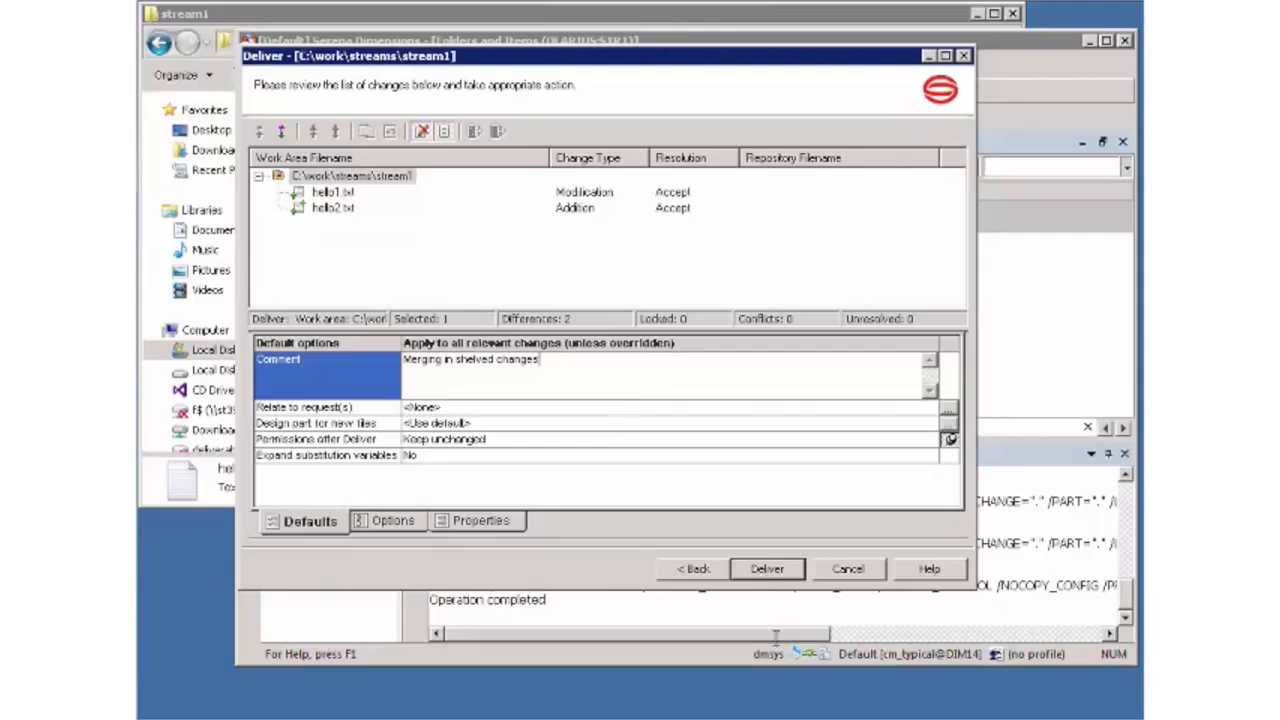
pyautogui.click(768, 572)
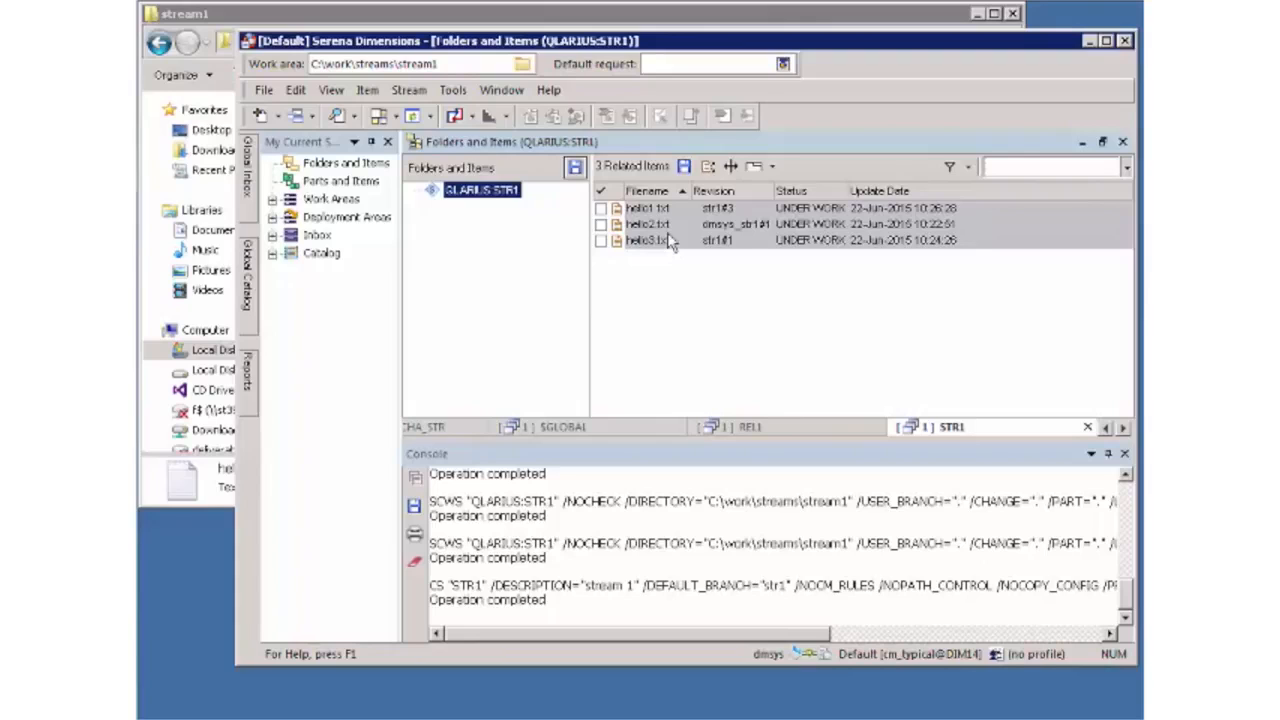
# Review the revision history of hello1.txt in stream STR1, then close it.
pyautogui.rightClick(624, 209)
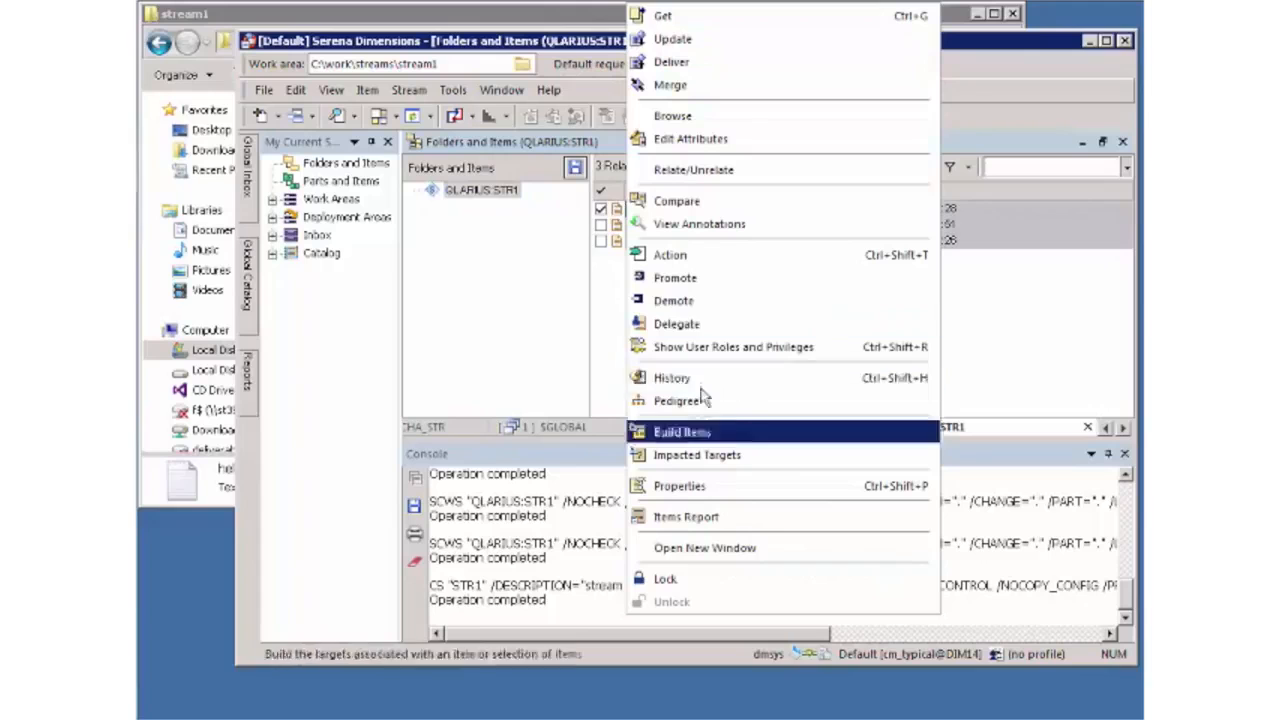
pyautogui.click(672, 378)
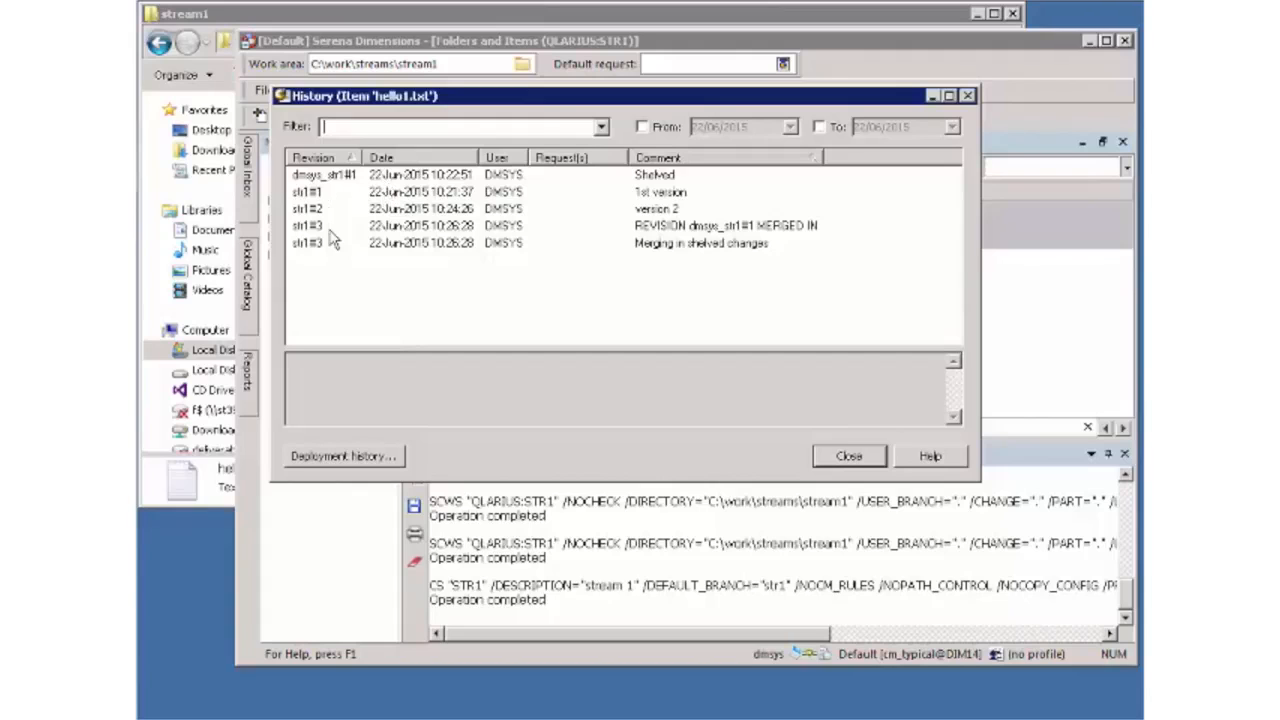
pyautogui.click(870, 458)
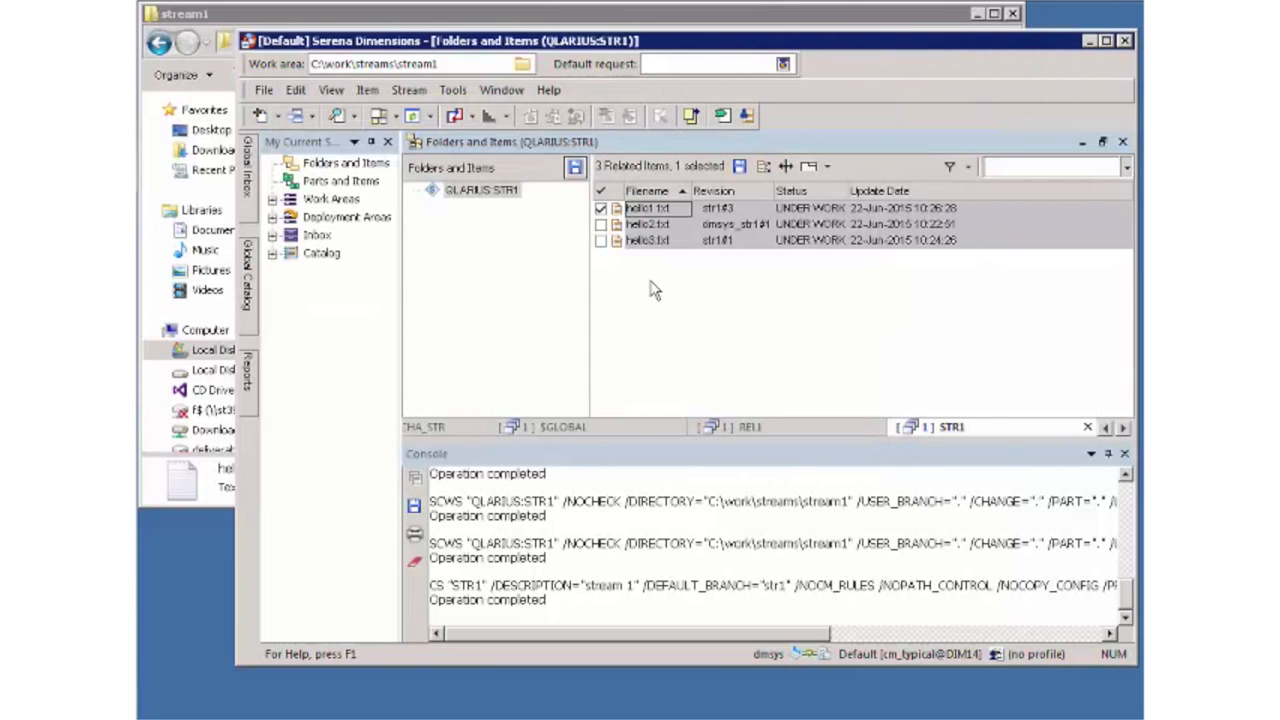
# Browse the delivered hello1.txt in stream STR1 to examine its merged content.
pyautogui.rightClick(632, 212)
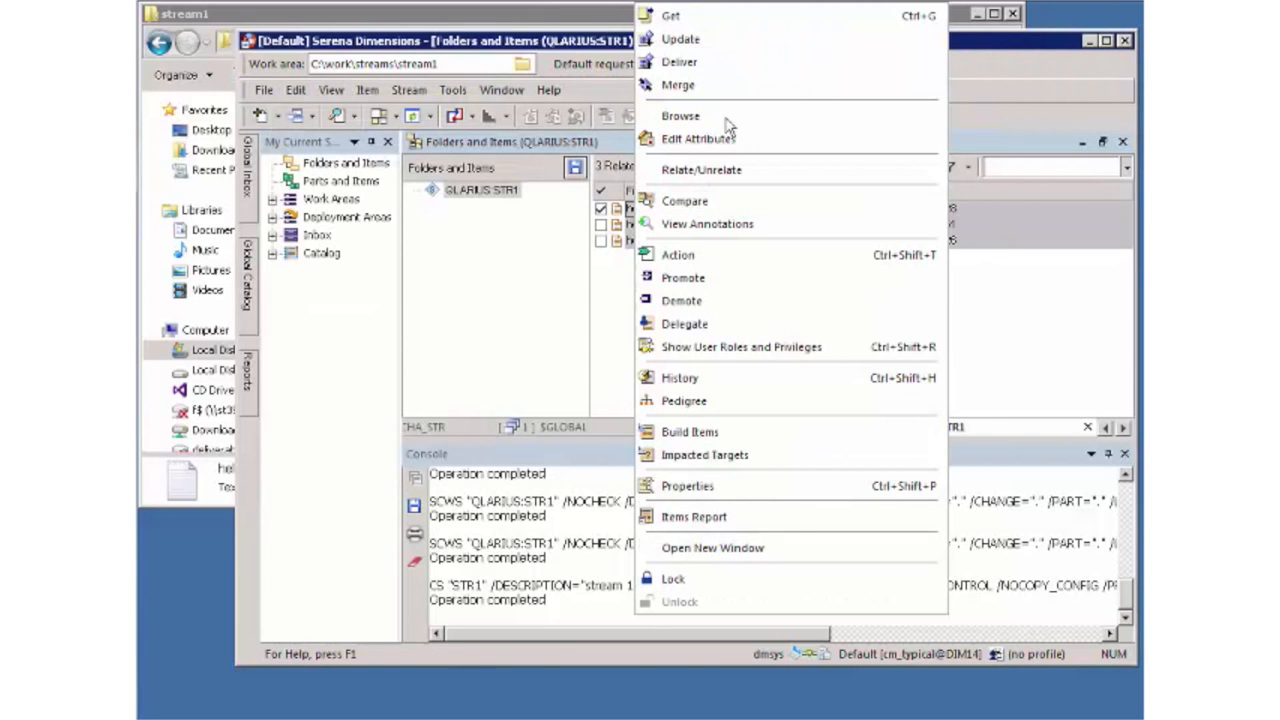
pyautogui.click(718, 116)
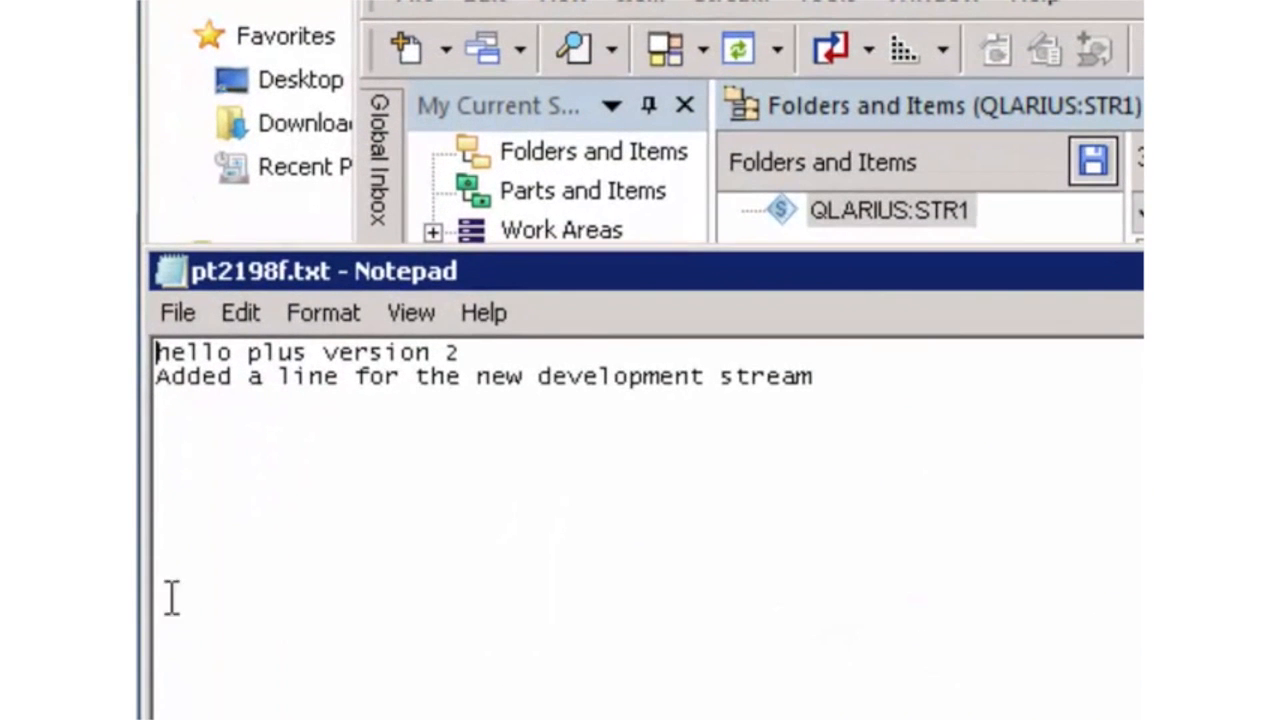